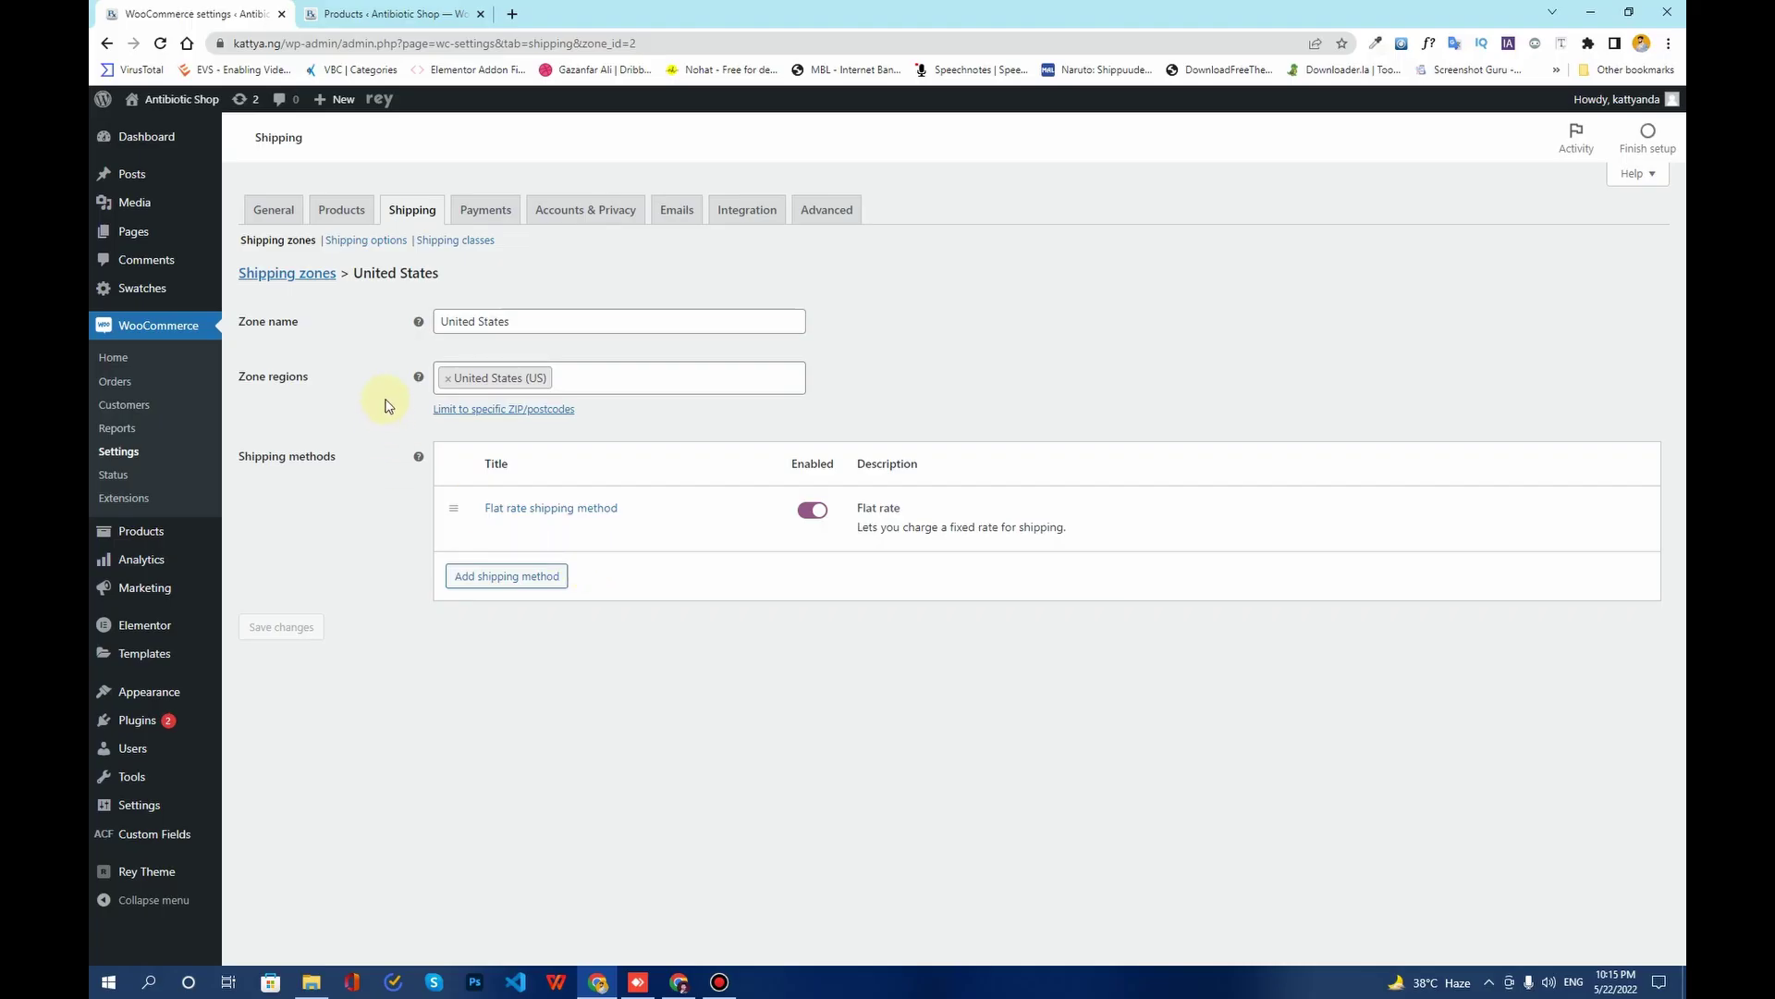
# Remove the Small Shipping Class from the shipping classes list.
pyautogui.click(137, 453)
pyautogui.click(463, 250)
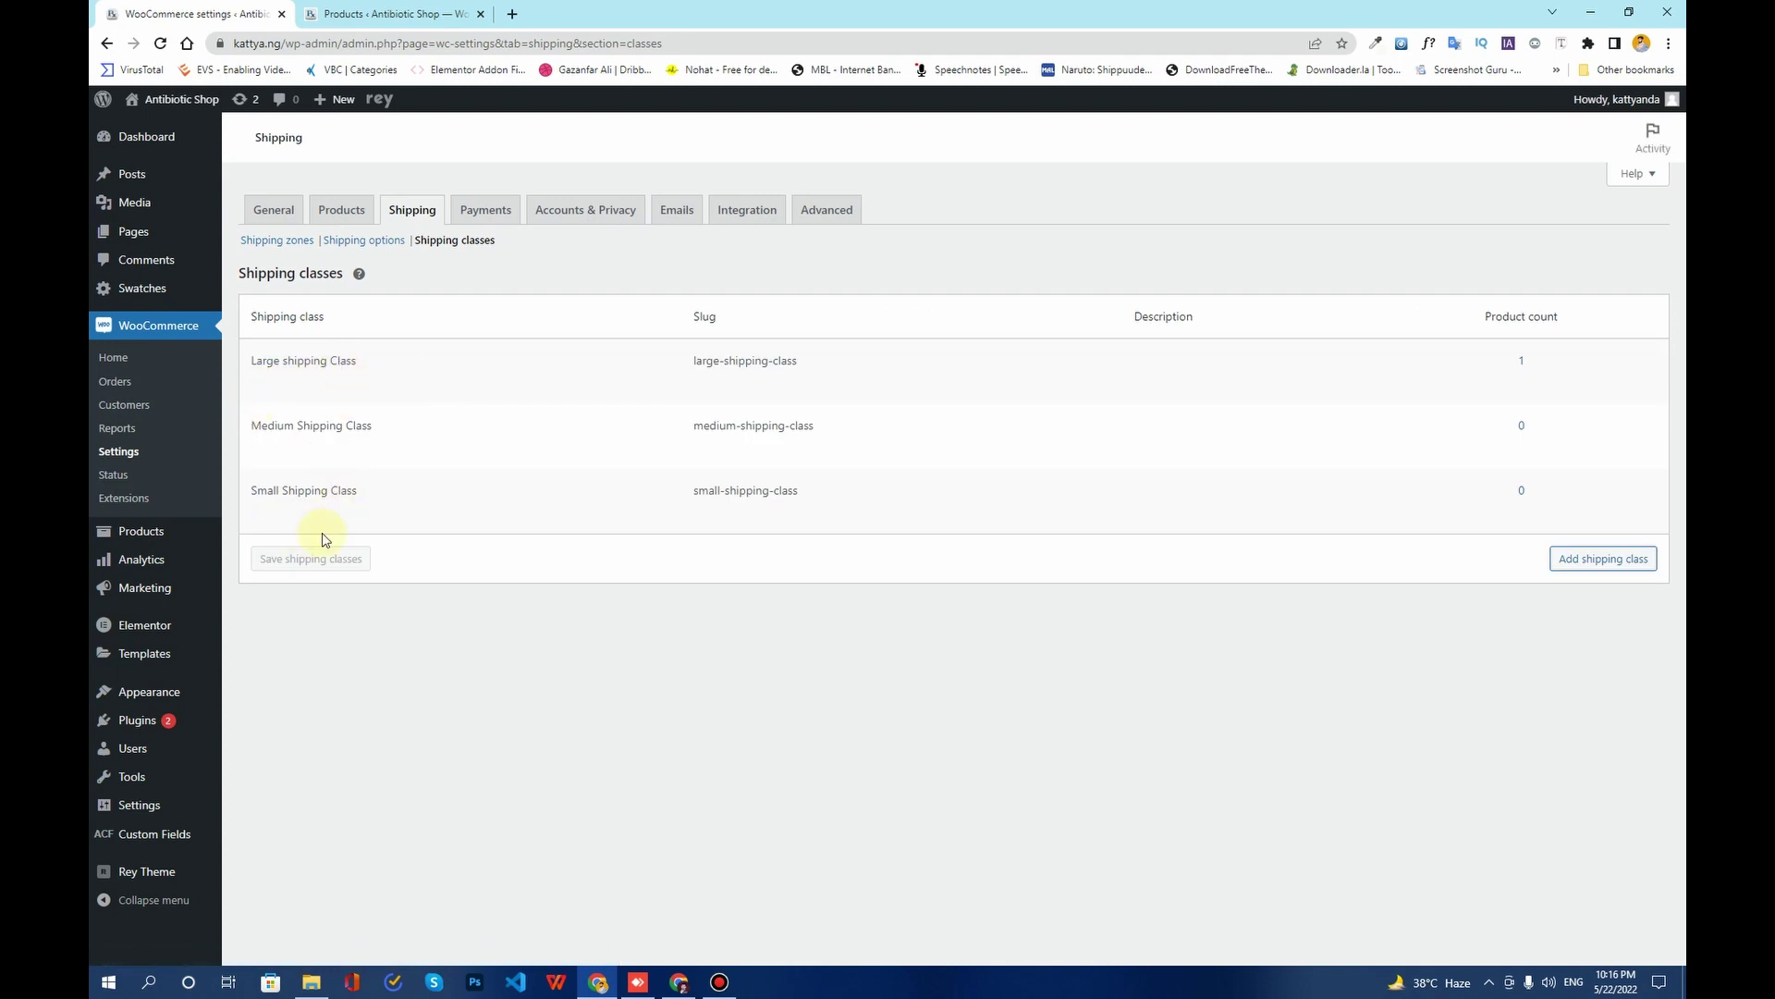
pyautogui.click(298, 512)
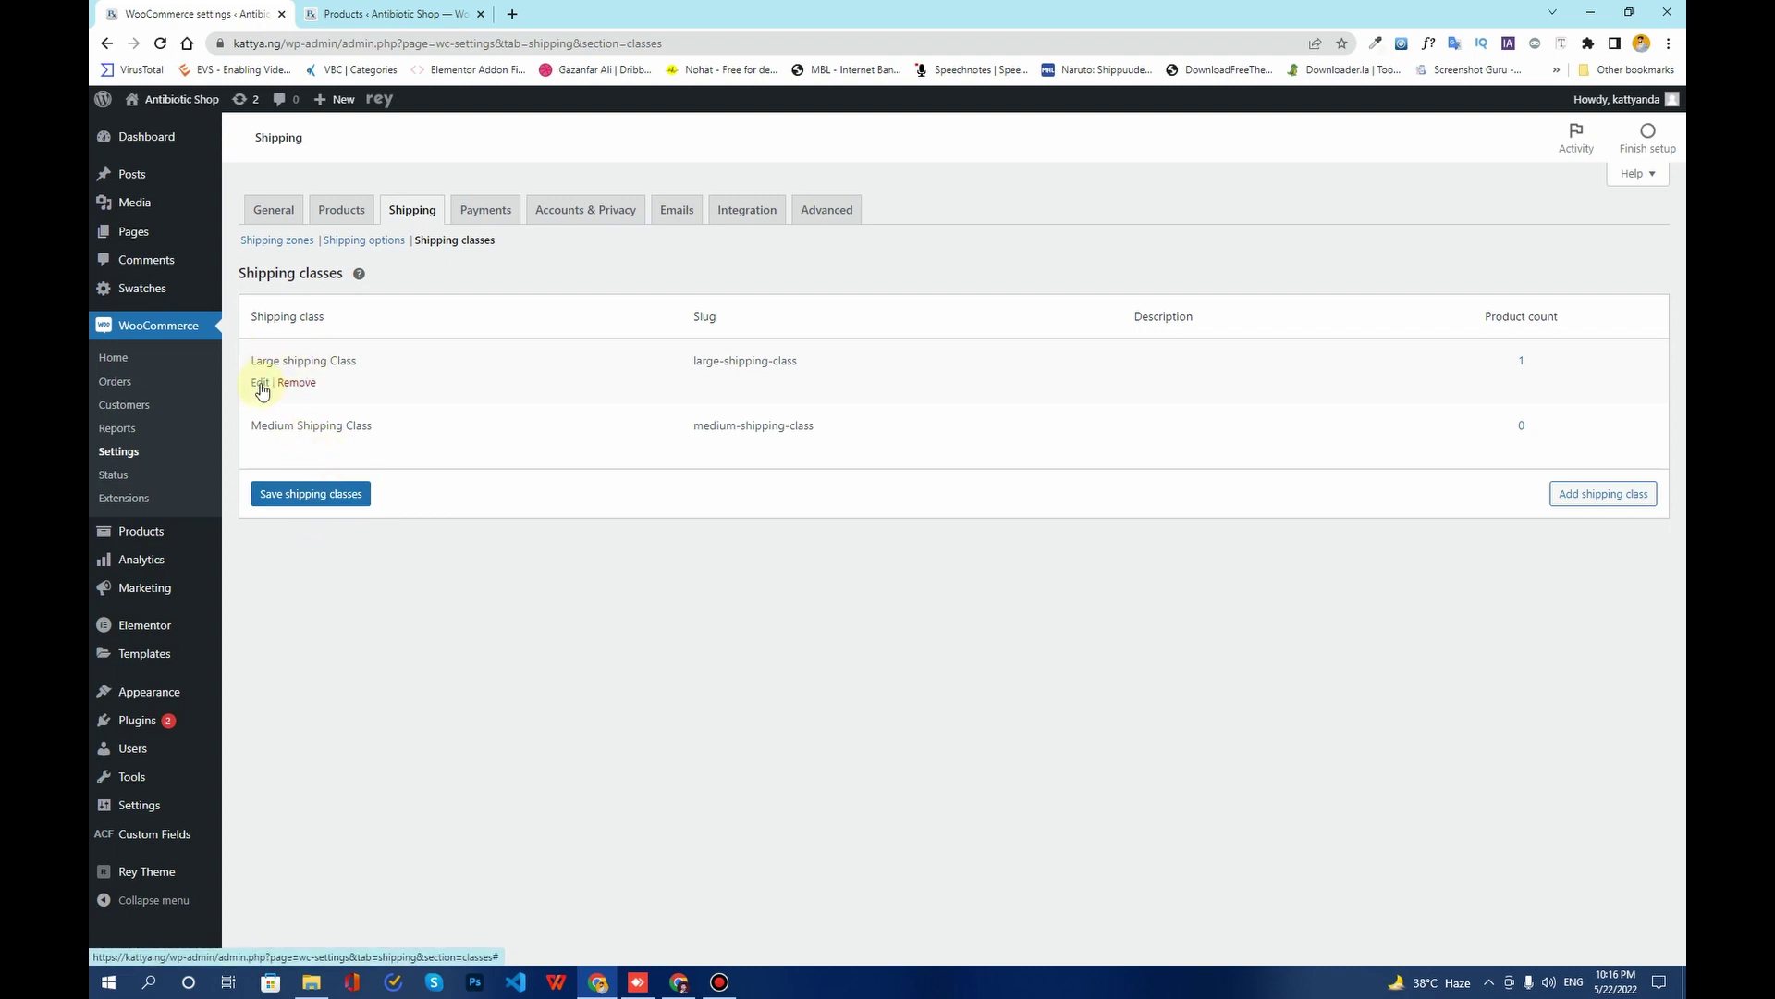
# Rename Large and Medium to Flat rate shipping Class and Free Shipping Class, and save.
pyautogui.click(260, 382)
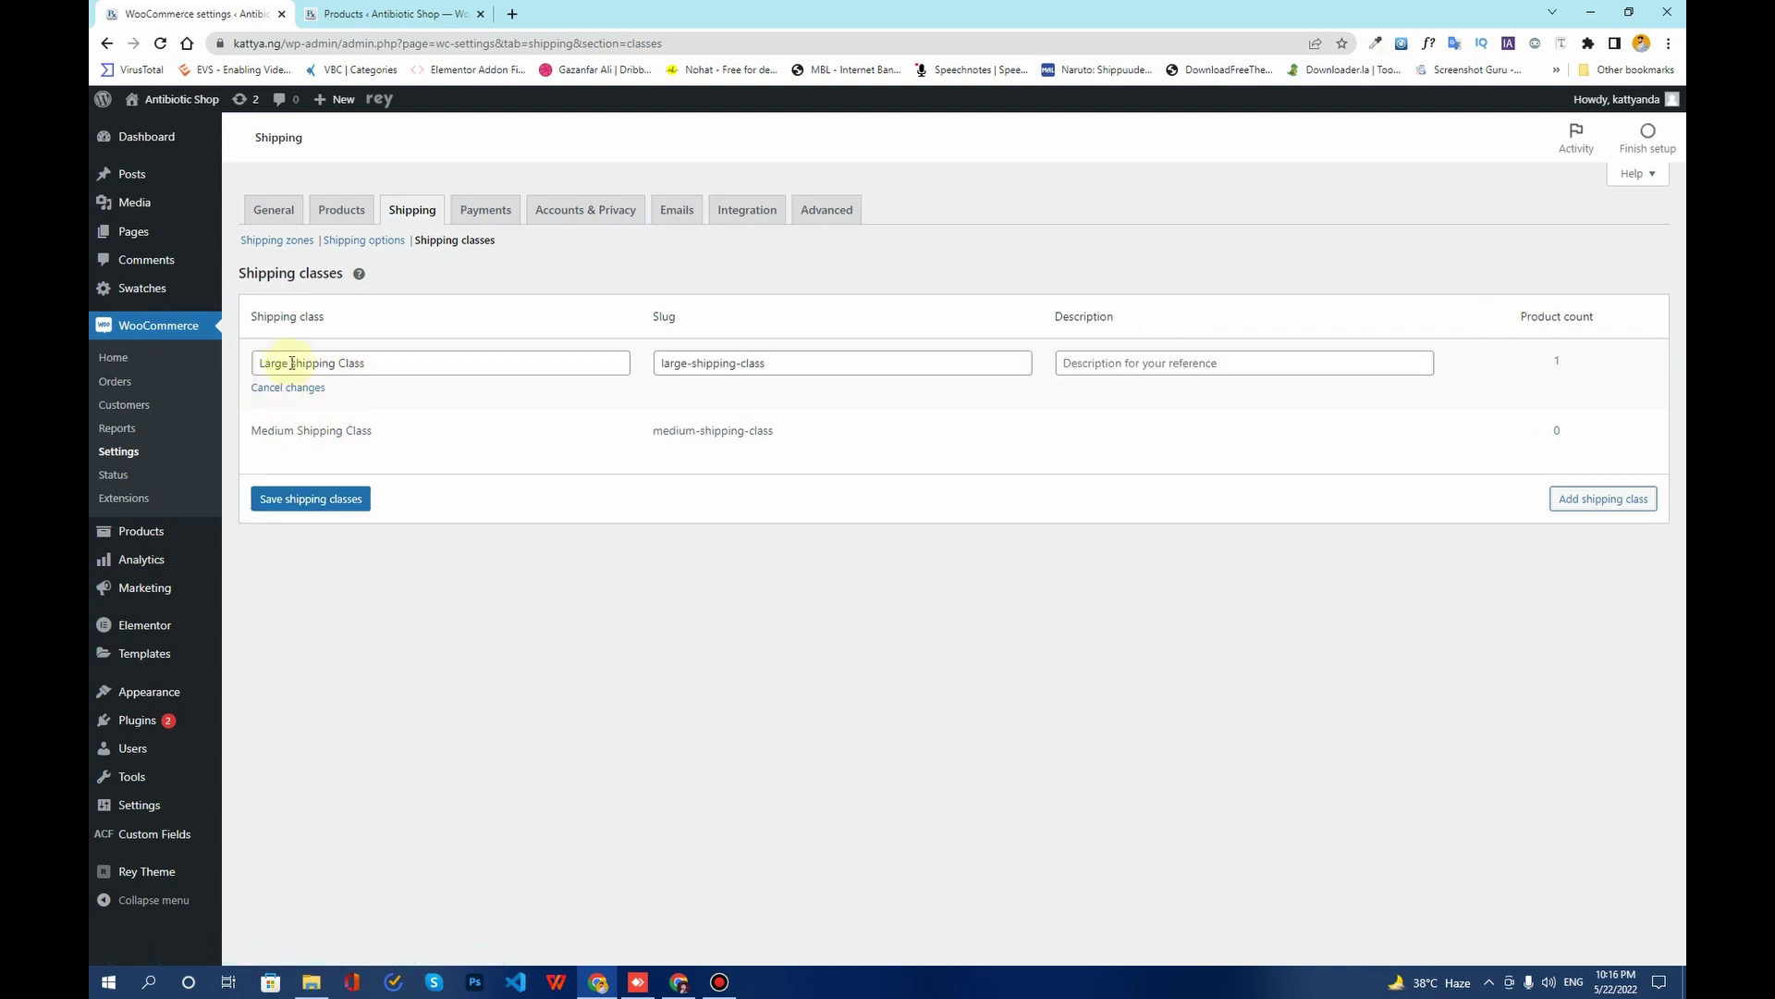
pyautogui.moveTo(288, 363); pyautogui.dragTo(253, 366)
pyautogui.write('F')
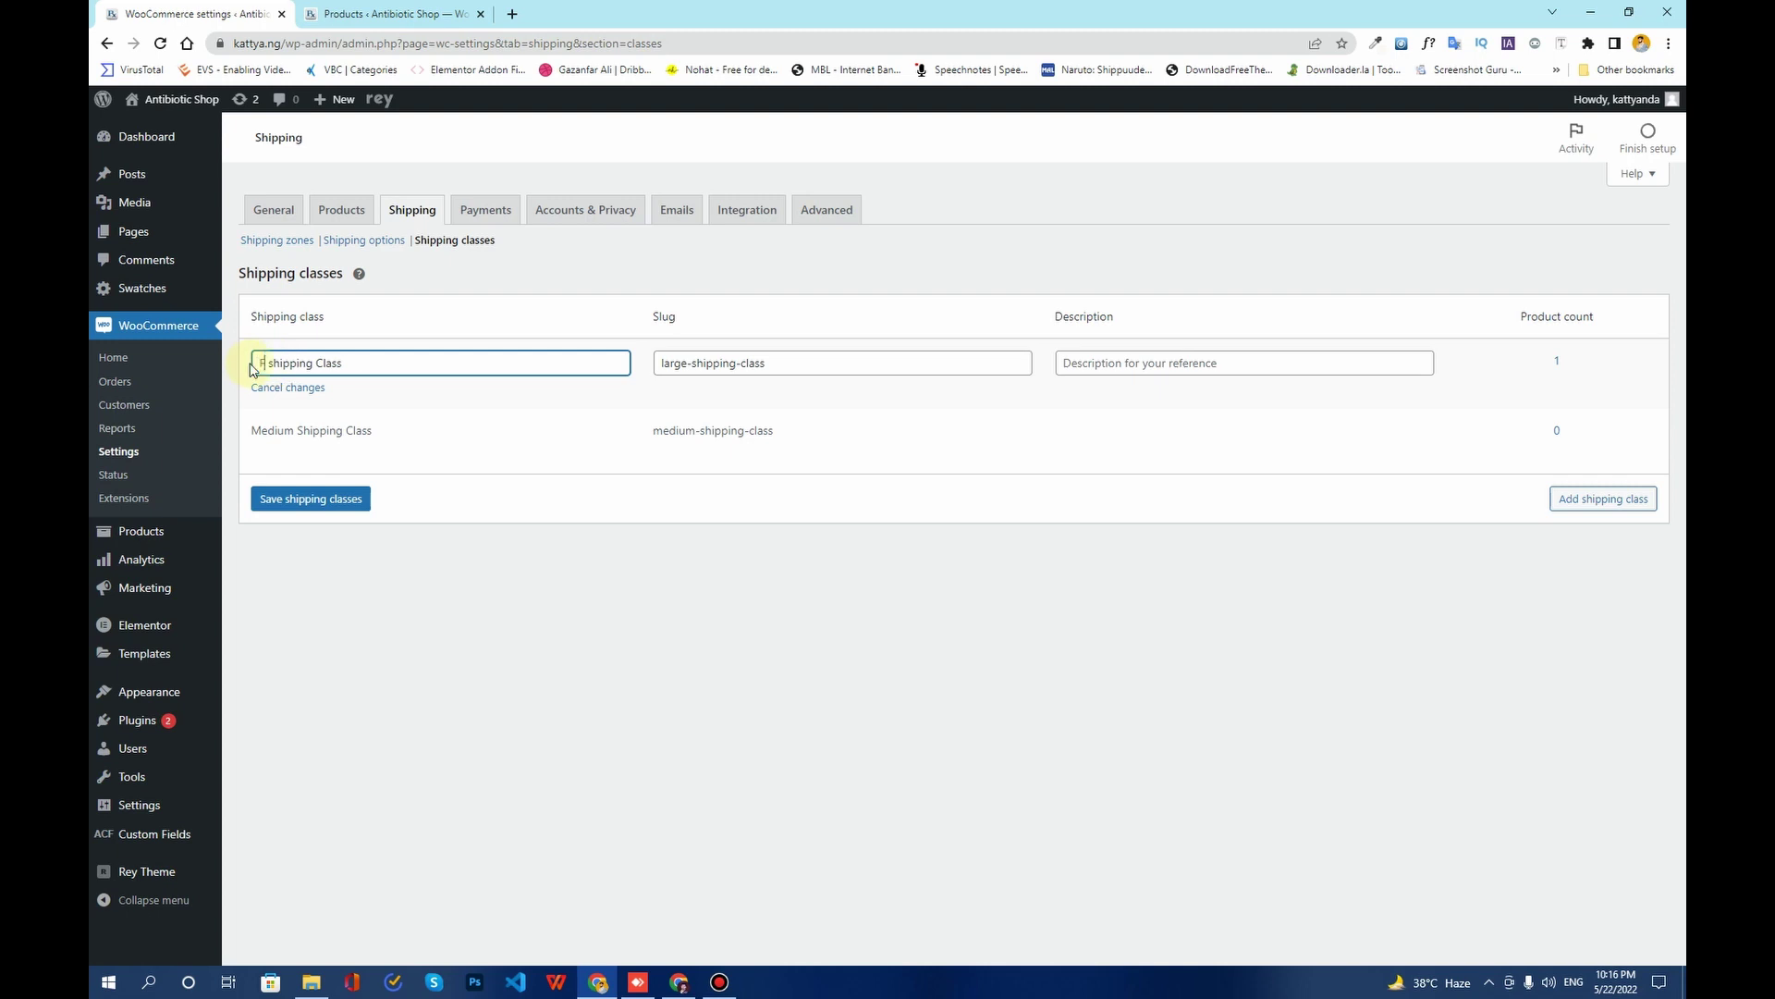
pyautogui.write('lat rate')
pyautogui.click(267, 455)
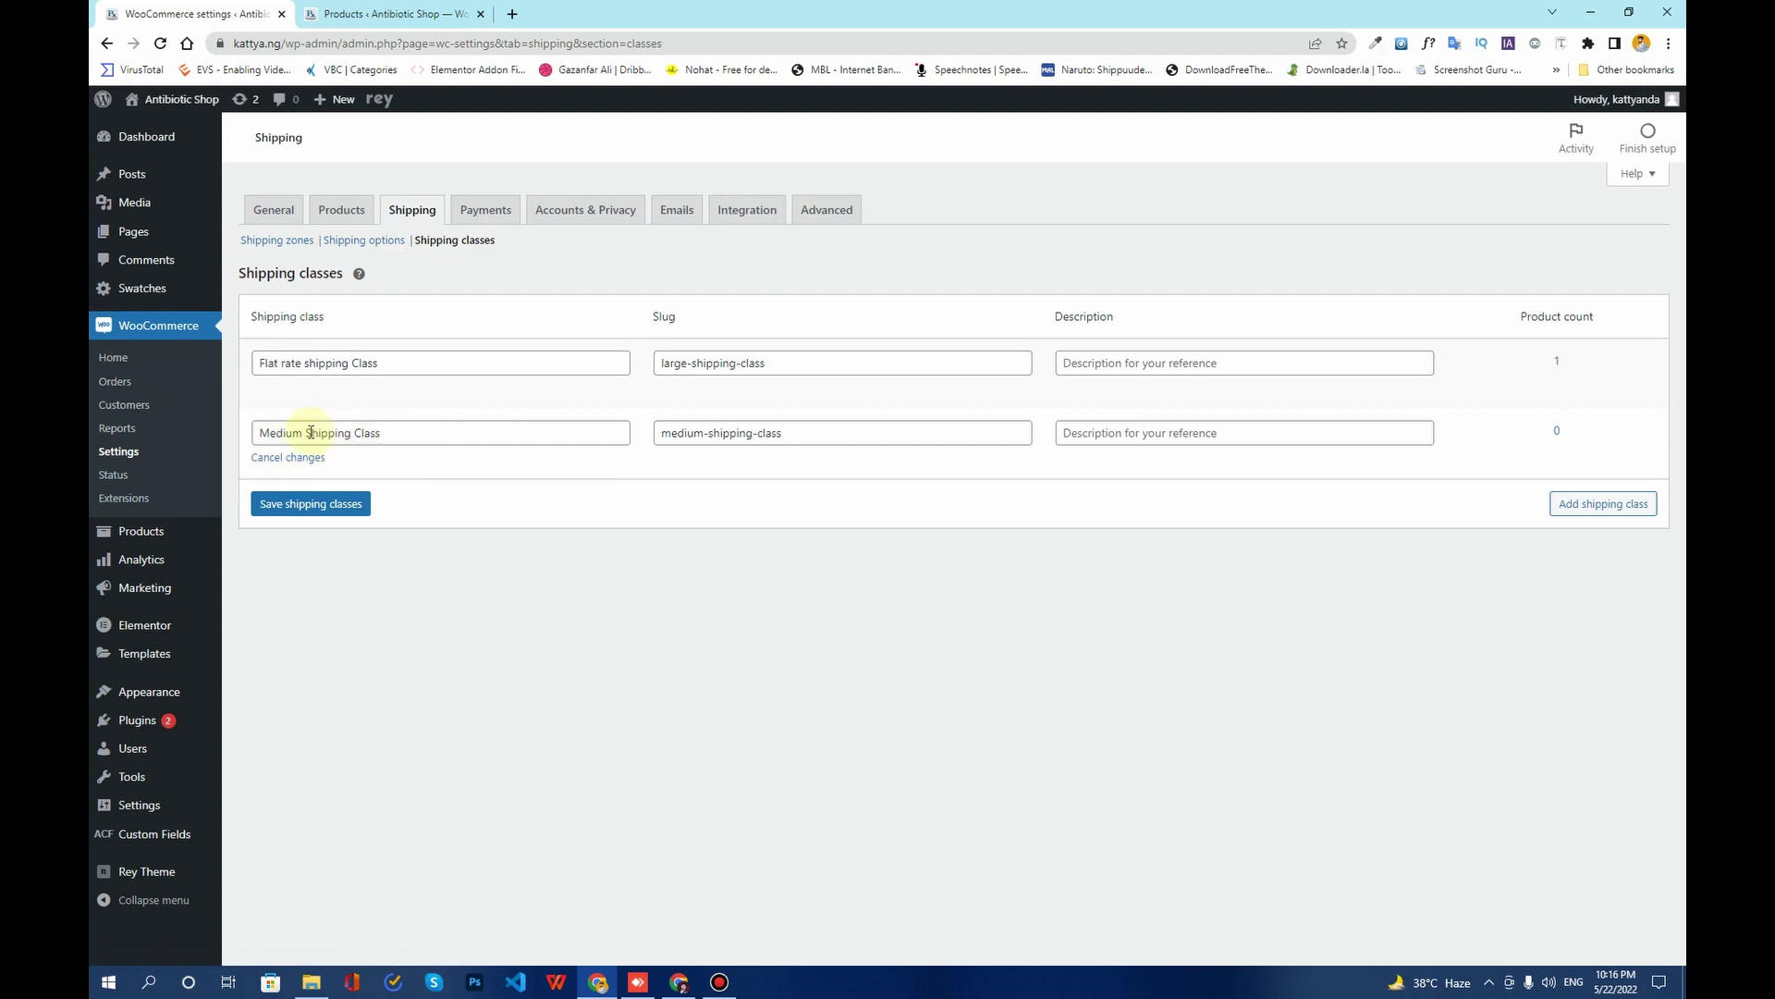
pyautogui.moveTo(308, 432); pyautogui.dragTo(239, 428)
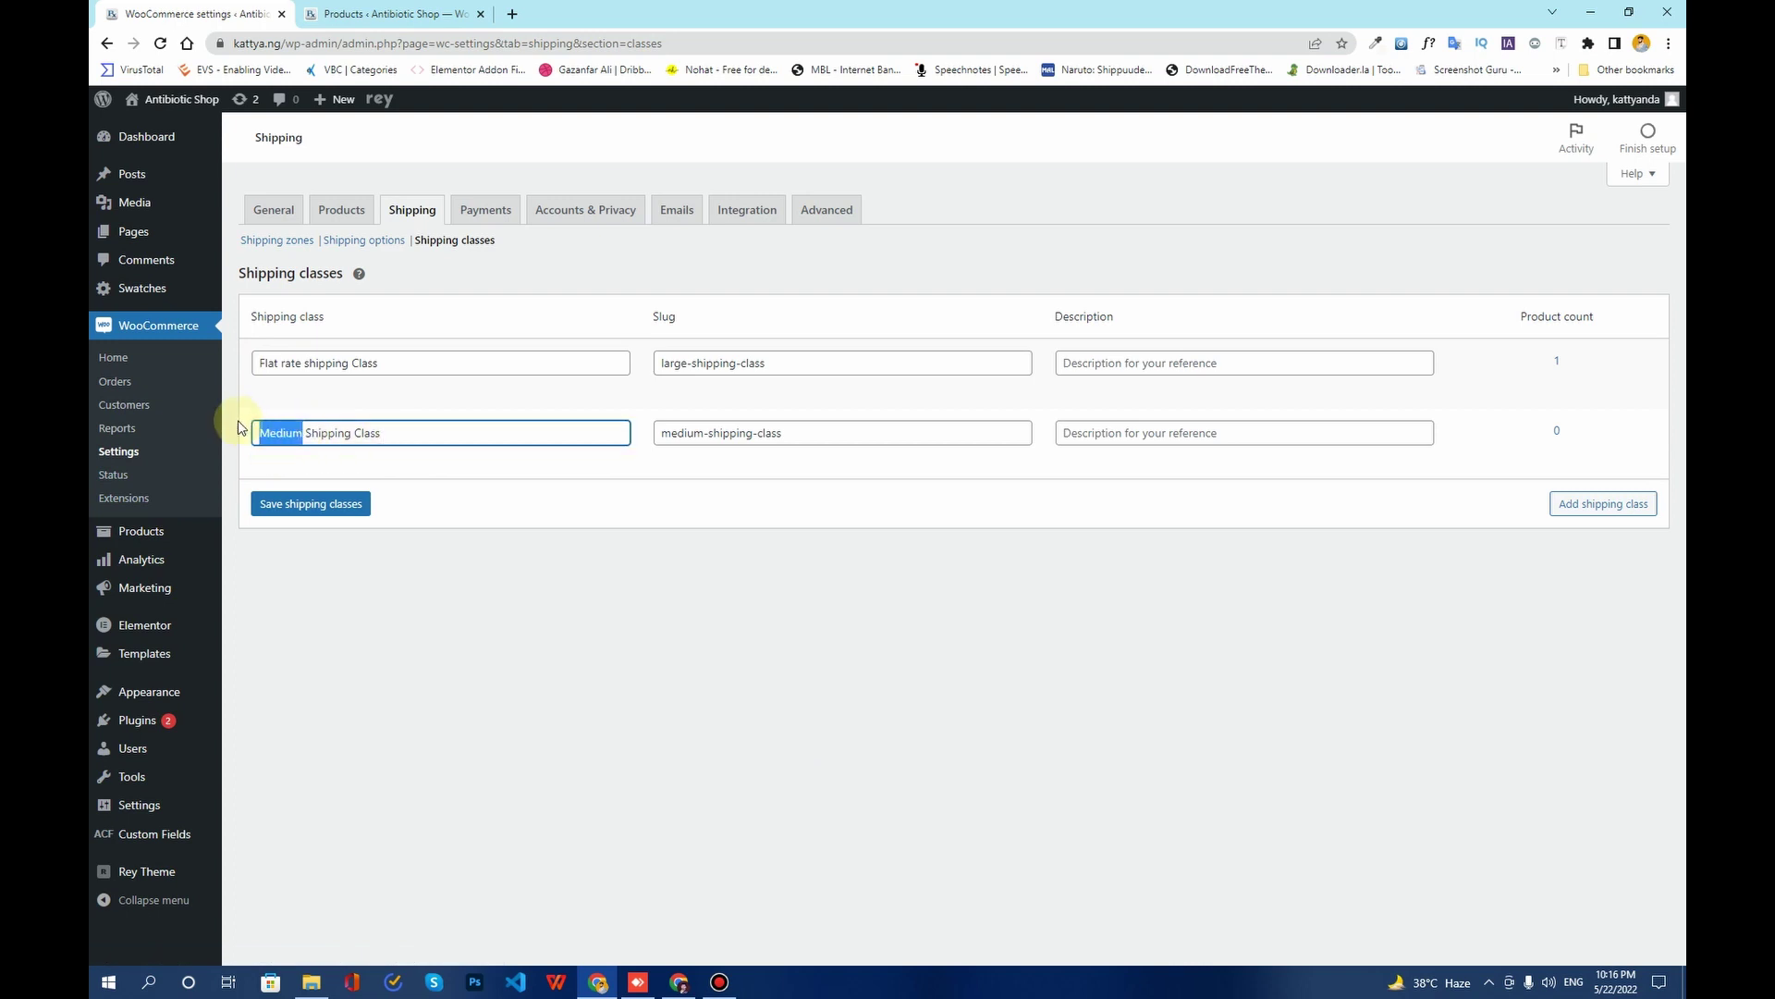
pyautogui.write('Free')
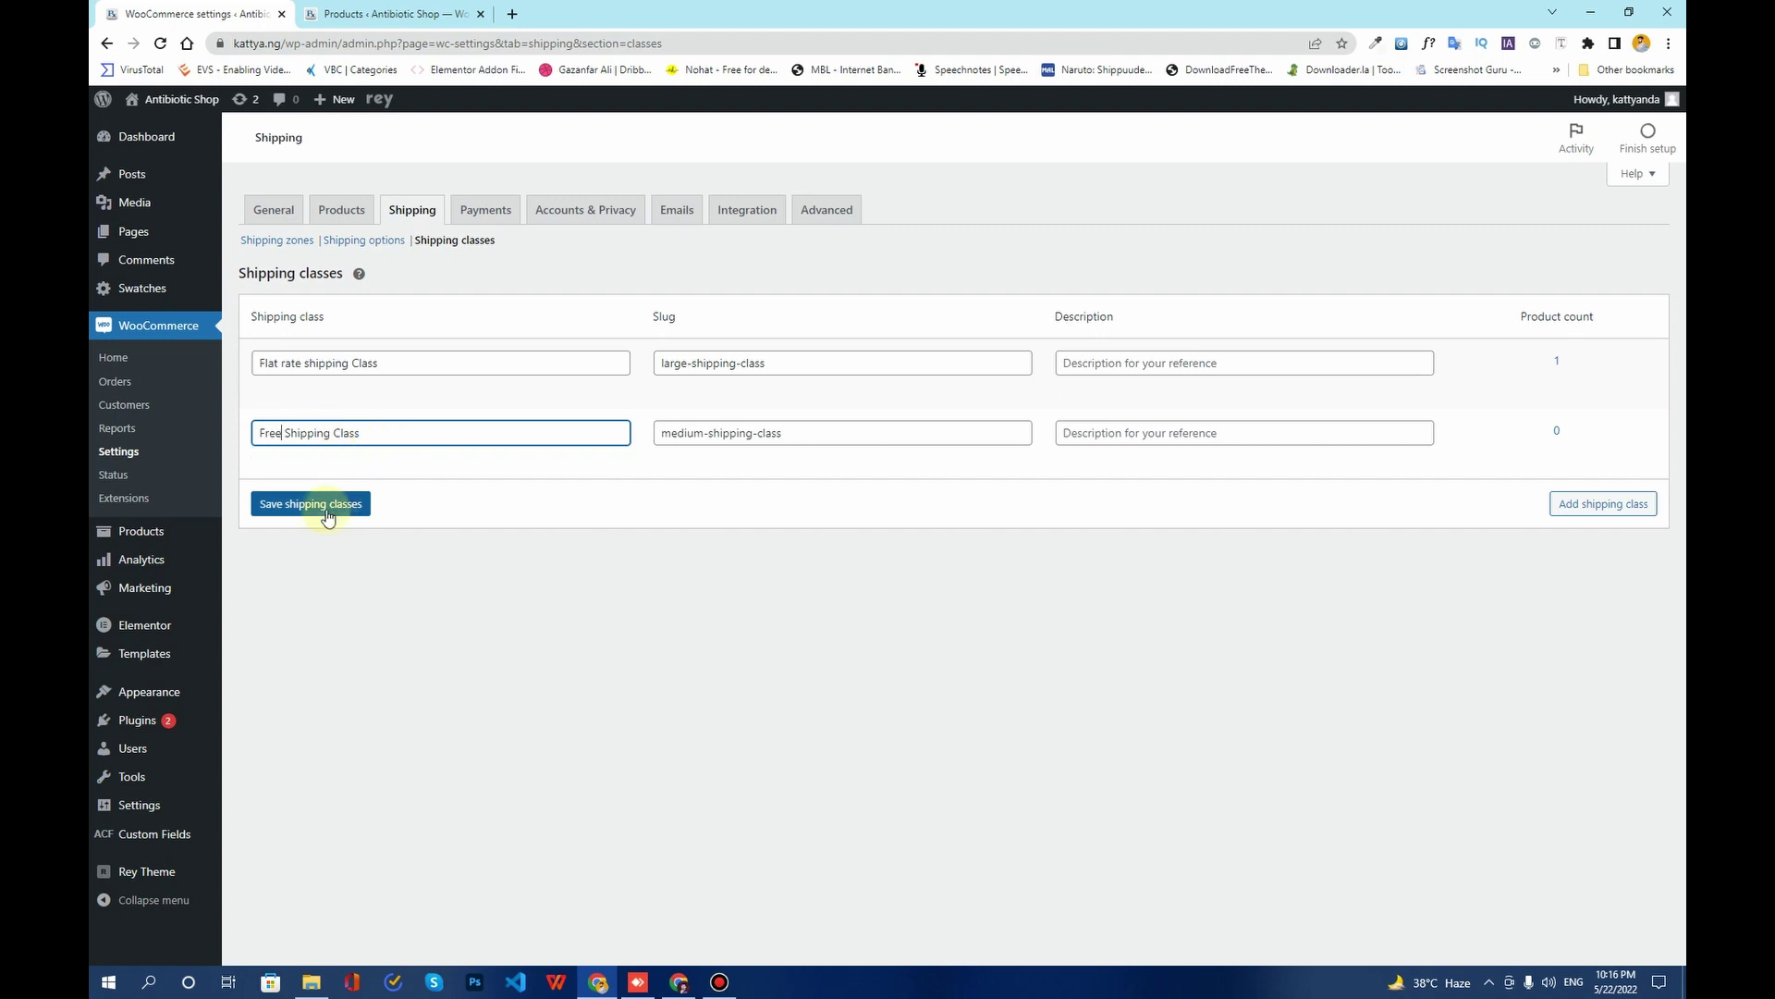
pyautogui.click(321, 507)
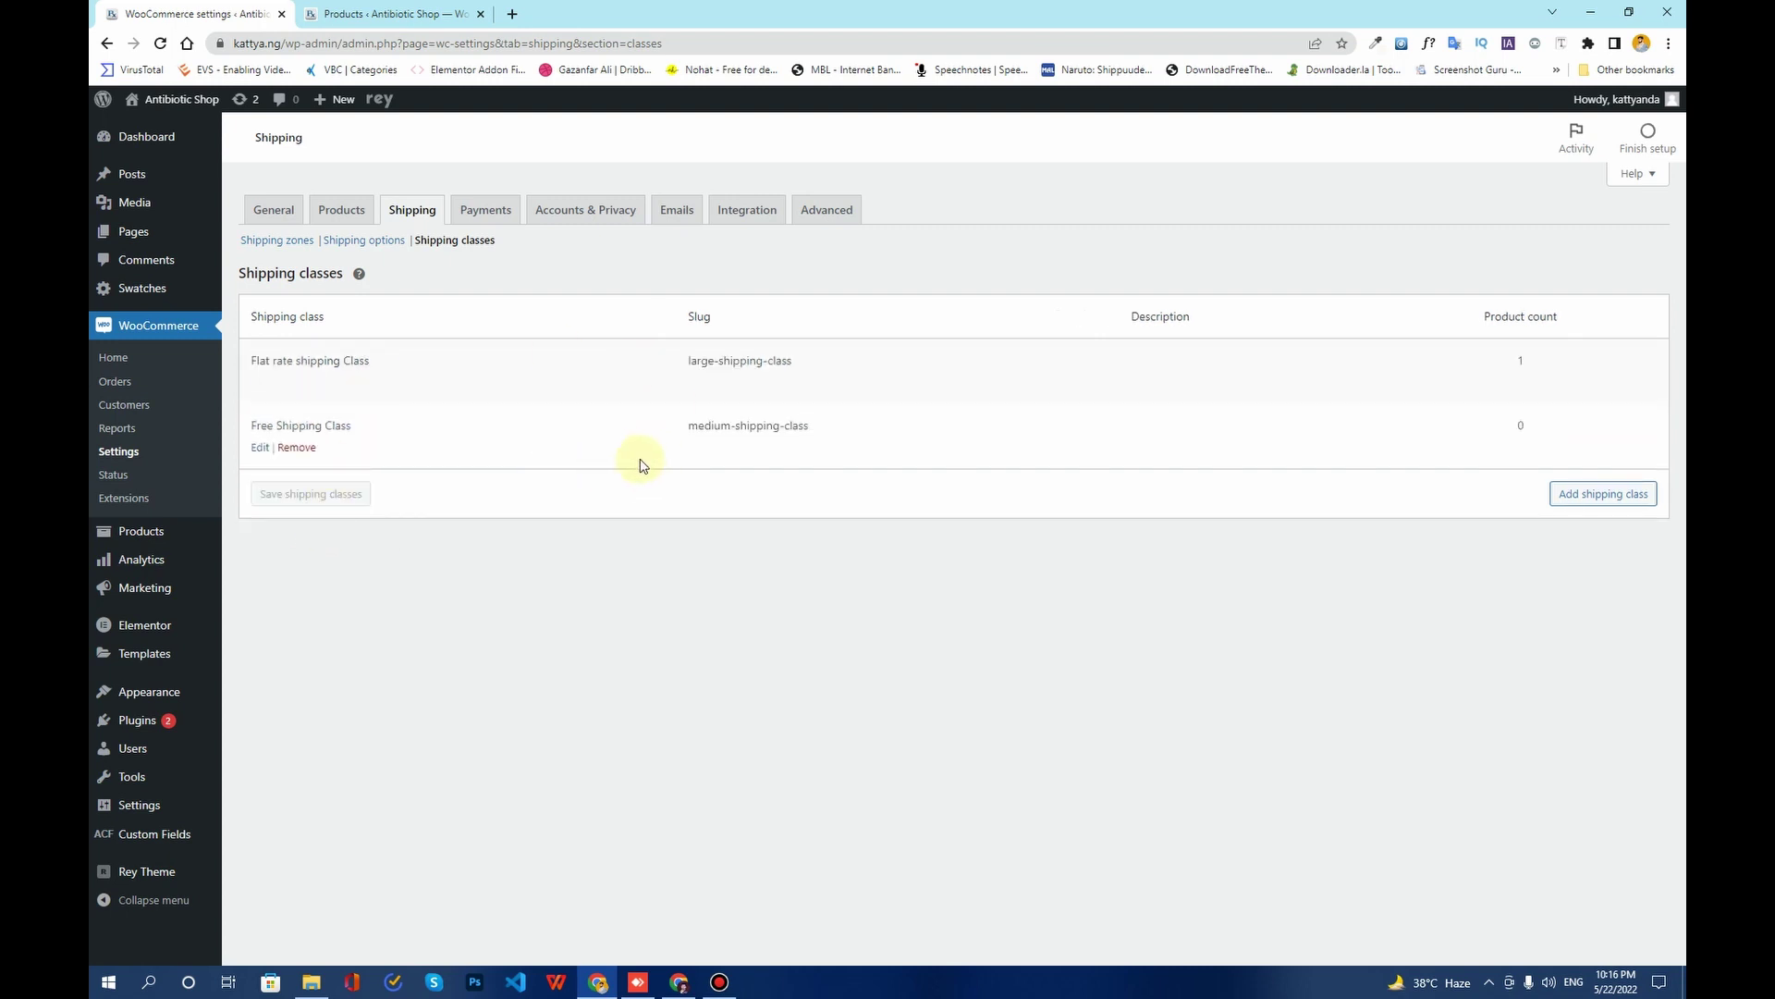
# Open the Flat rate method settings in the United States shipping zone.
pyautogui.click(277, 239)
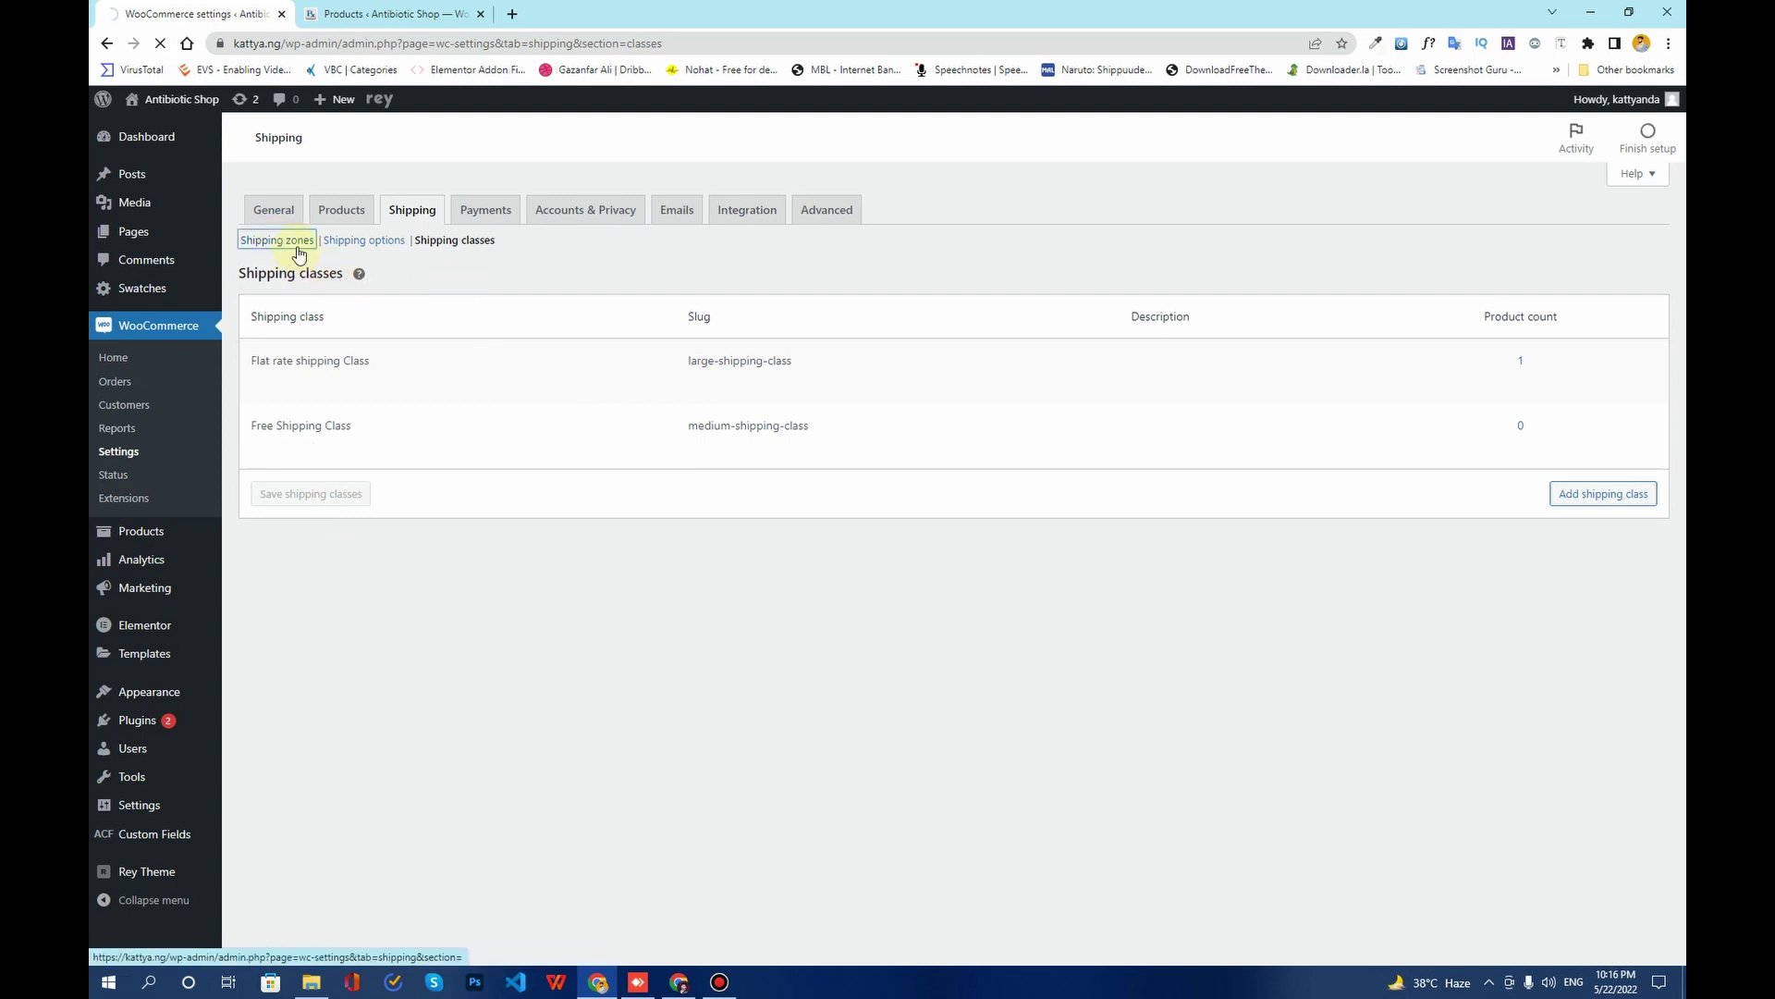
pyautogui.click(299, 416)
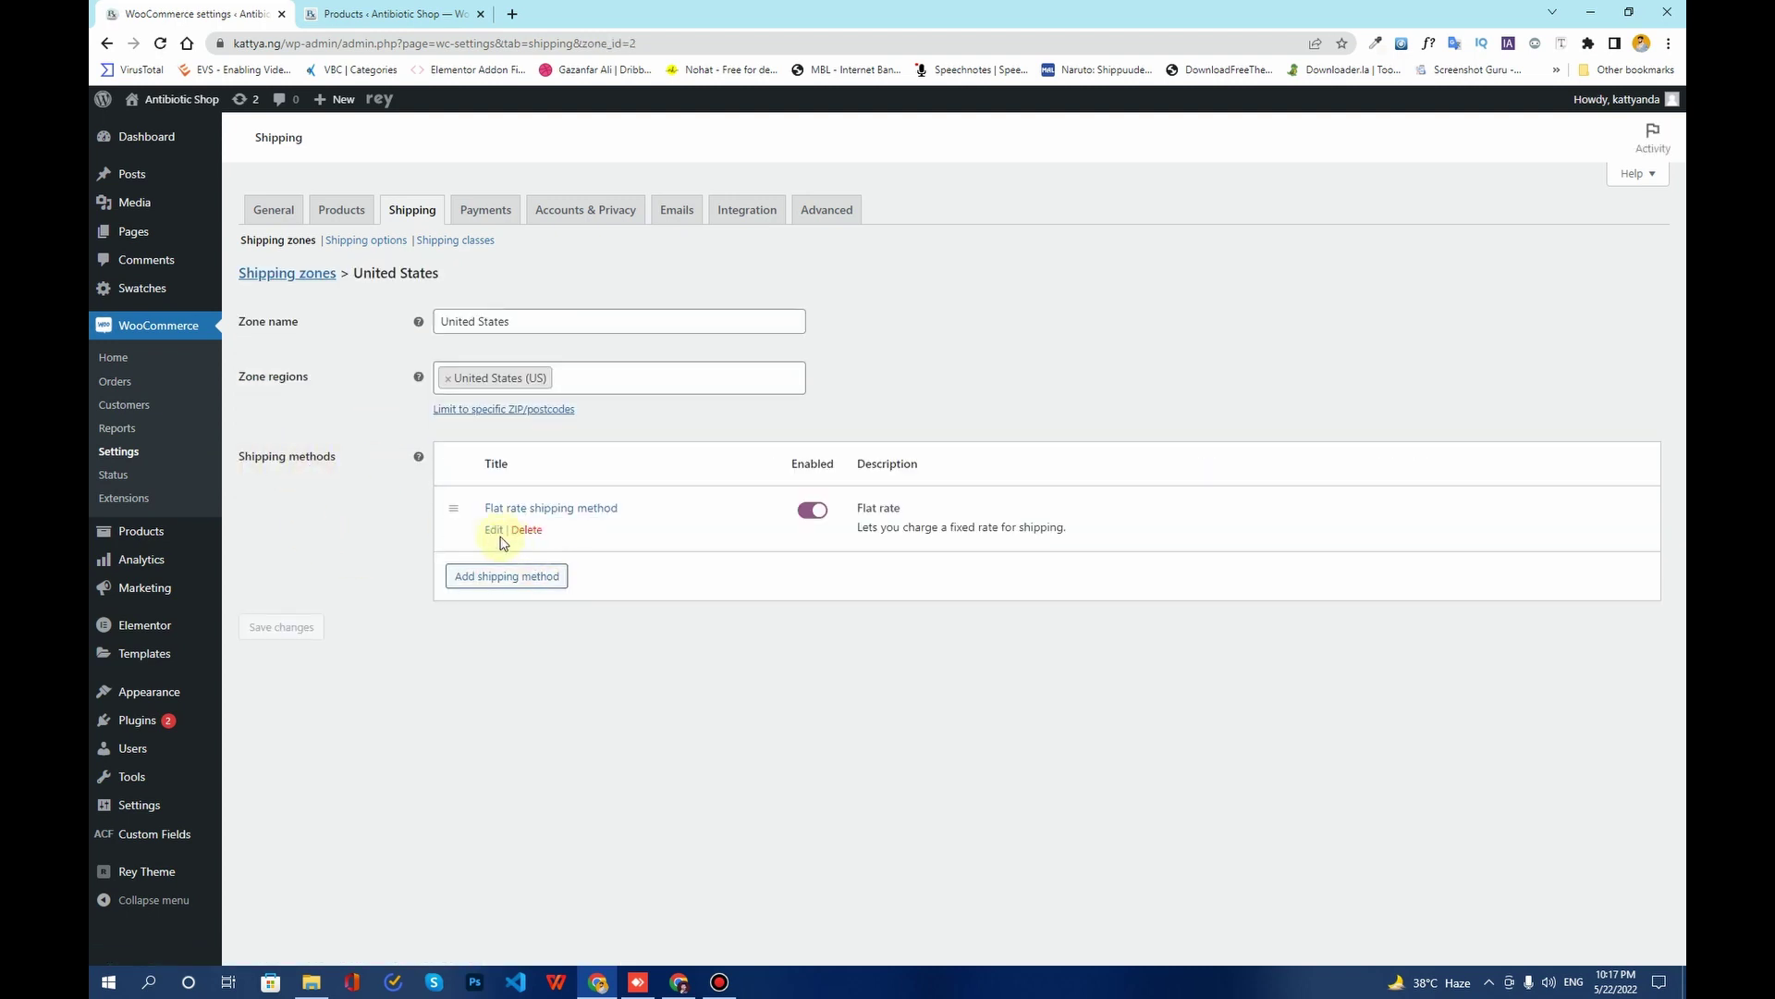
pyautogui.click(497, 532)
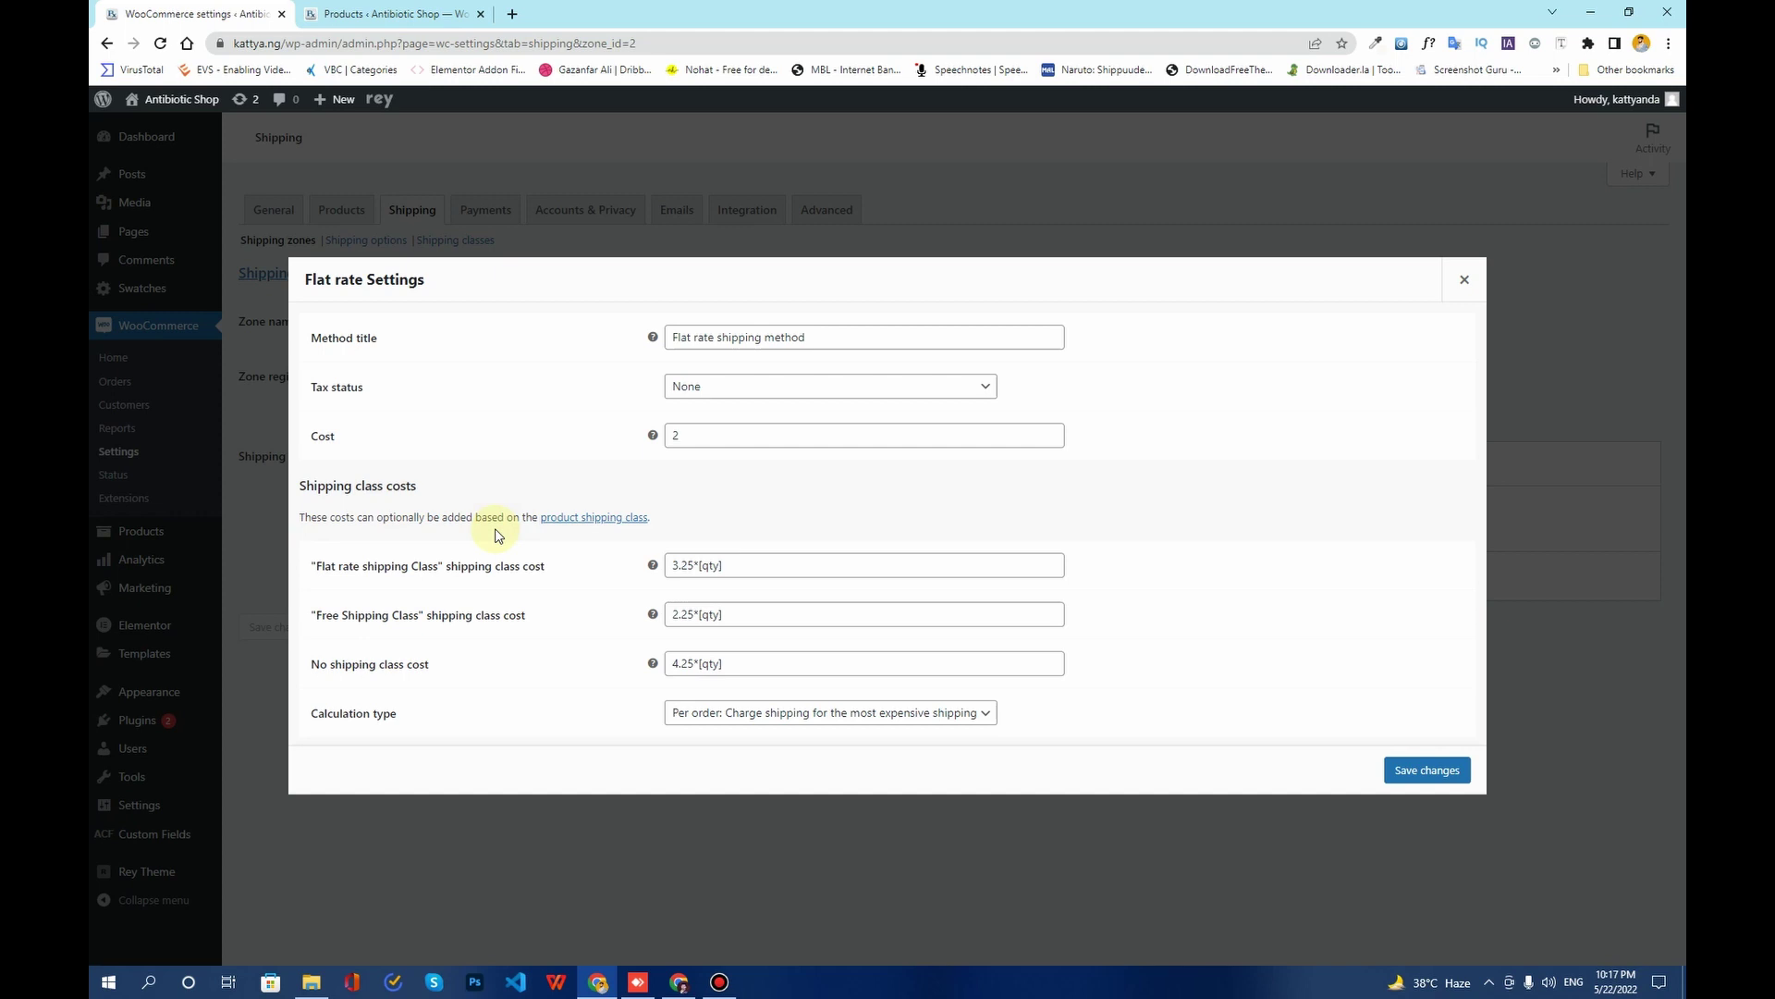
# Remove the [qty] multiplier from the Flat rate shipping Class cost, leaving 3.25.
pyautogui.click(728, 566)
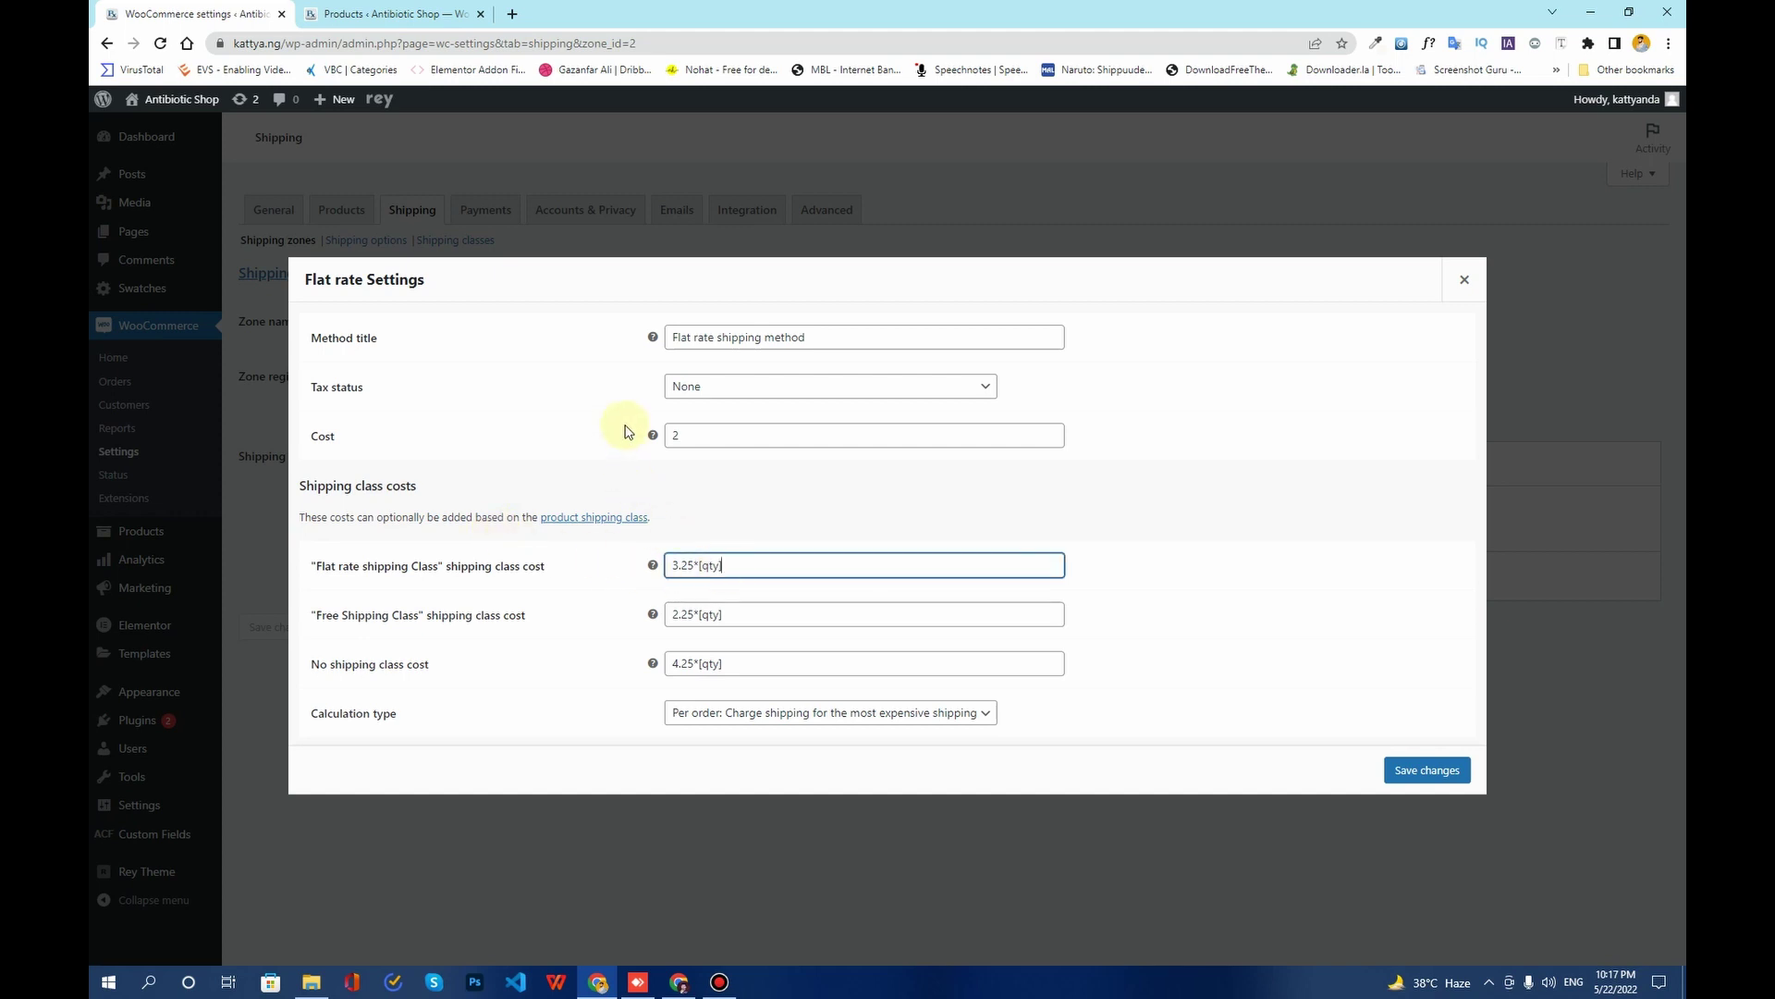
pyautogui.click(685, 433)
pyautogui.moveTo(753, 566); pyautogui.dragTo(662, 615)
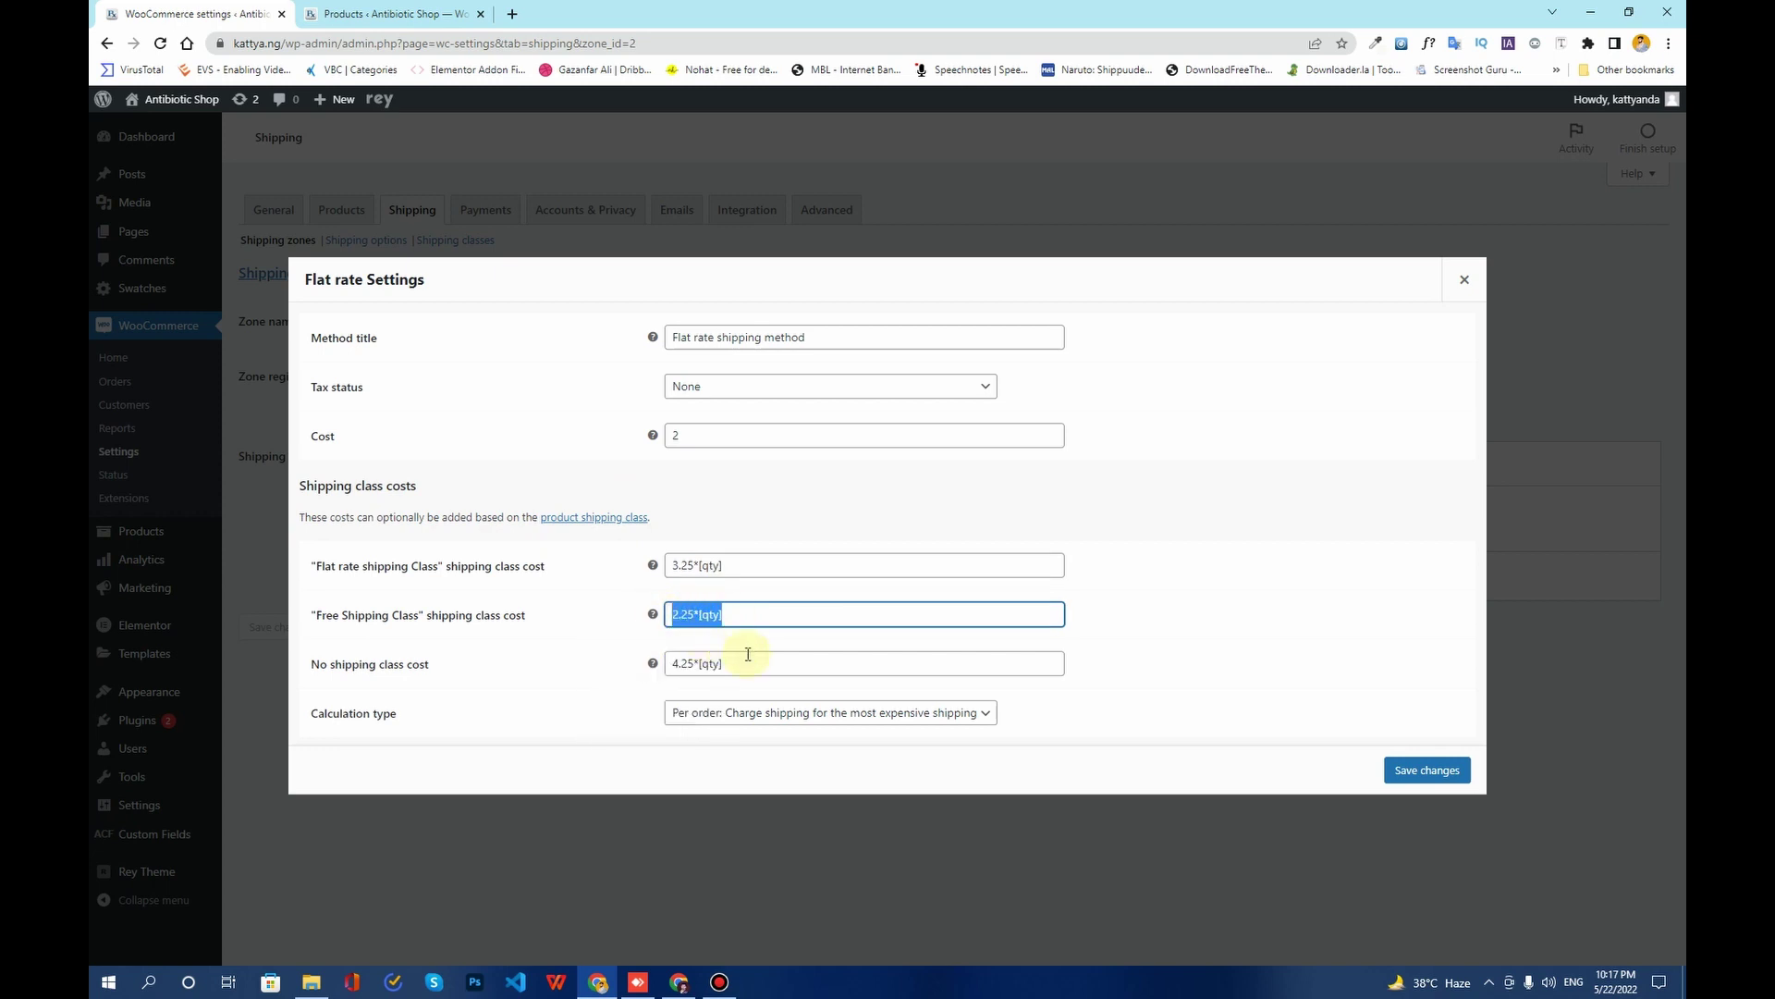
pyautogui.moveTo(741, 662); pyautogui.dragTo(667, 659)
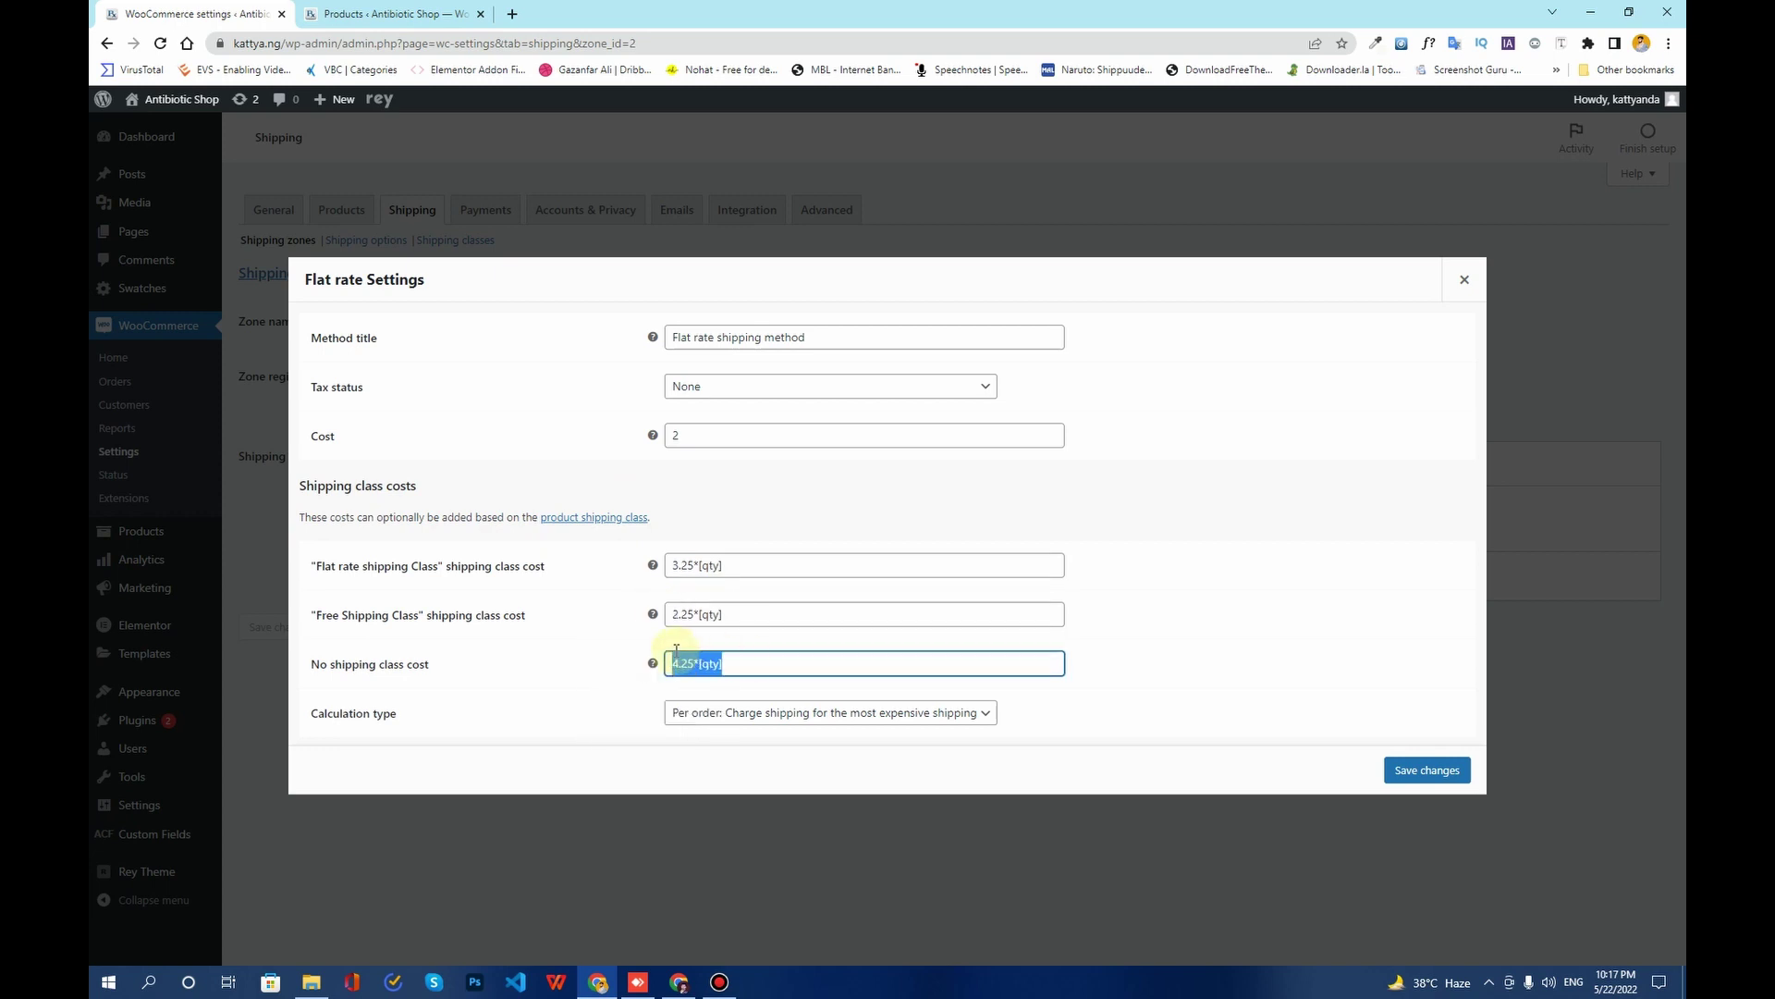
pyautogui.click(721, 663)
pyautogui.moveTo(721, 663); pyautogui.dragTo(695, 564)
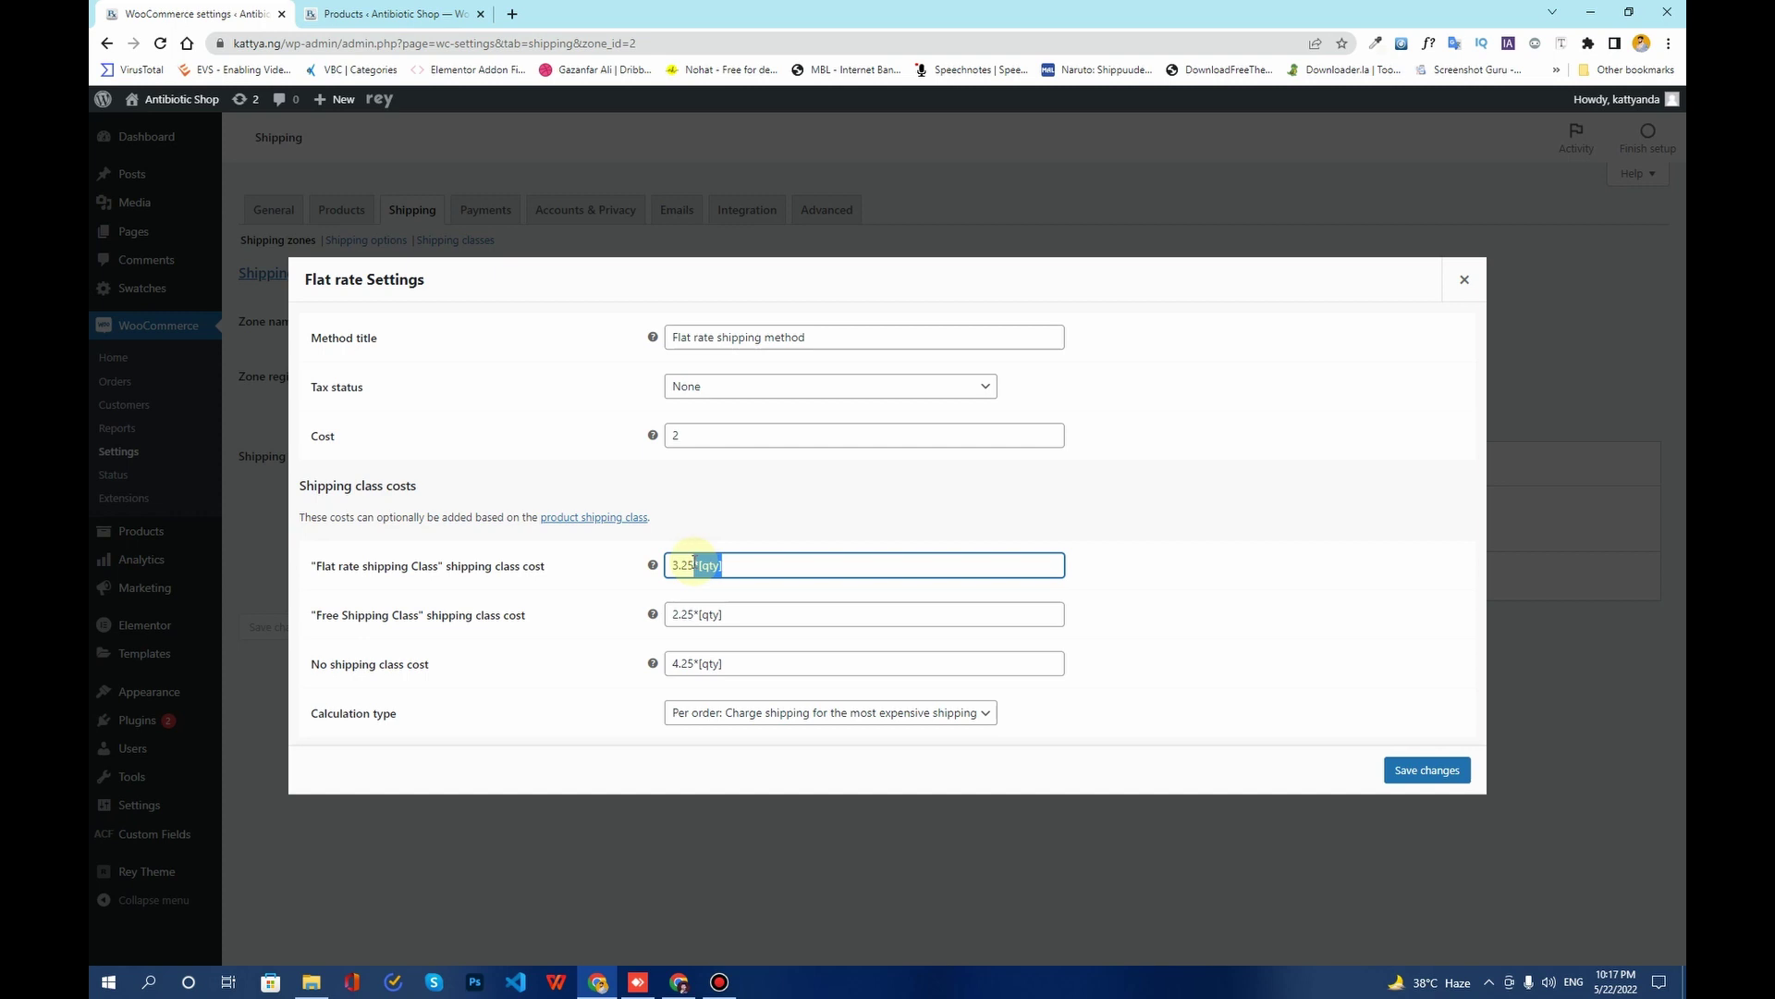
pyautogui.press('BackSpace')
# Trim the Free Shipping Class cost to 2.25 and the No shipping class cost to 4.25.
pyautogui.click(727, 618)
pyautogui.press('BackSpace')
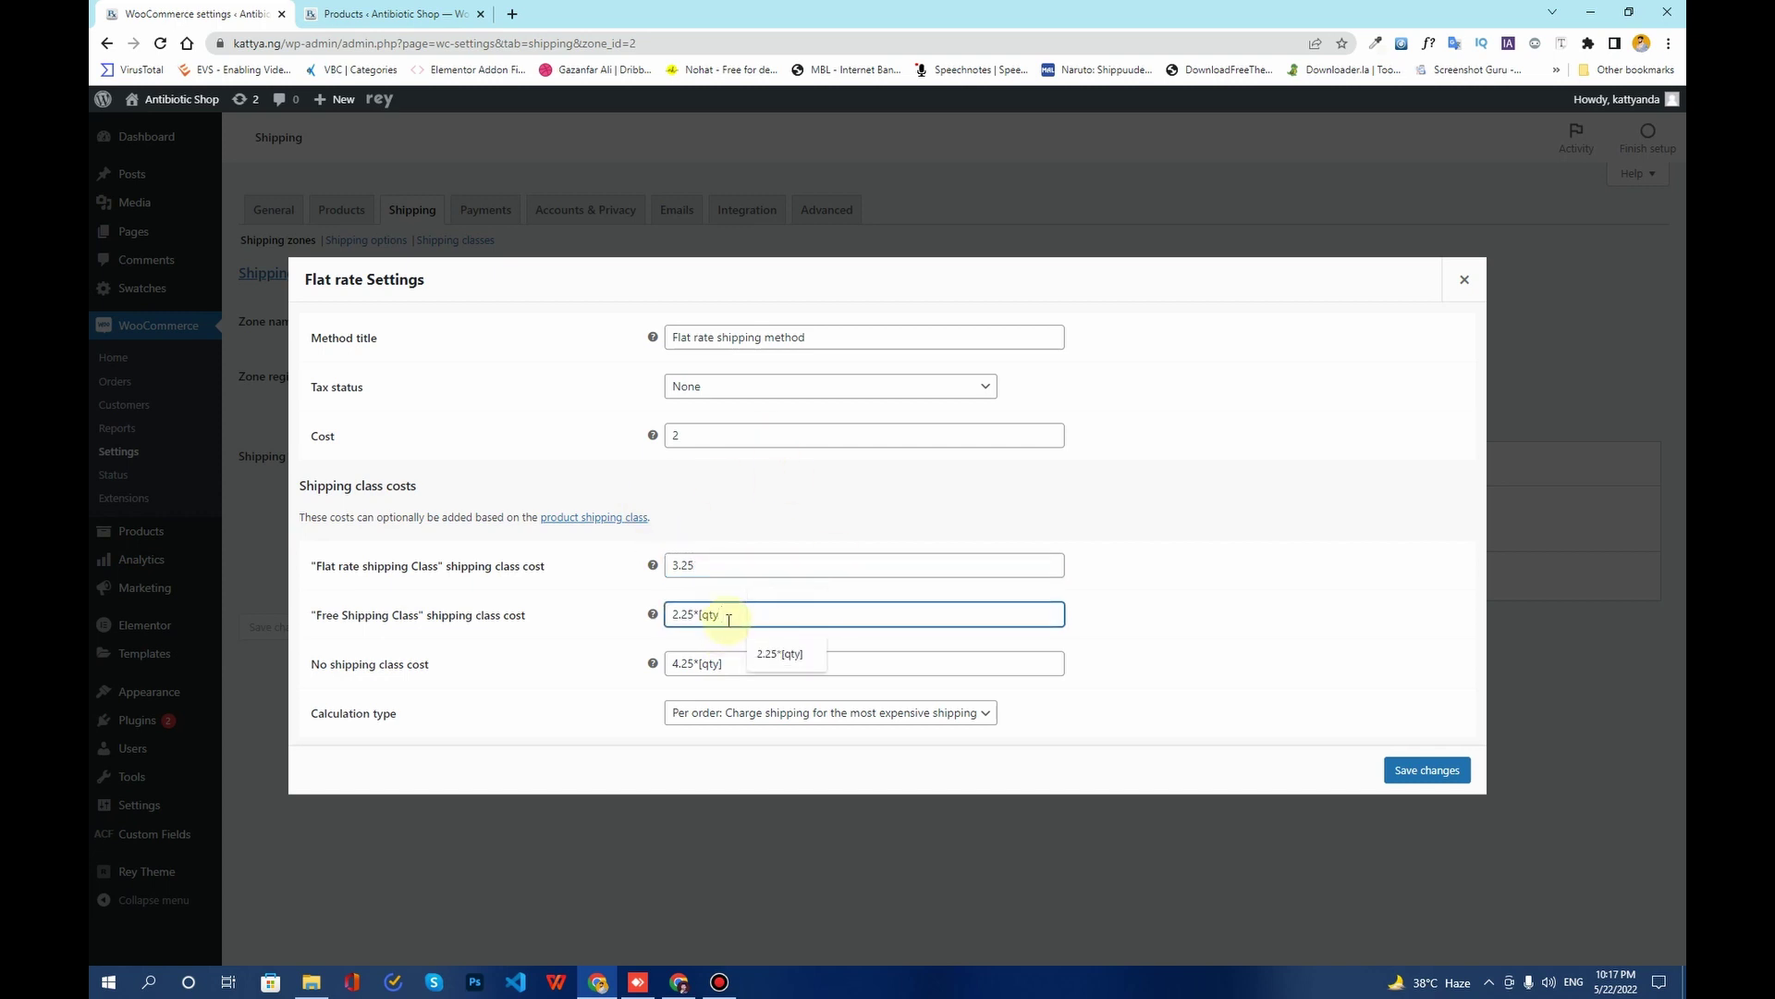
pyautogui.press('BackSpace')
pyautogui.press('BackSpace')
pyautogui.press('BackSpace')
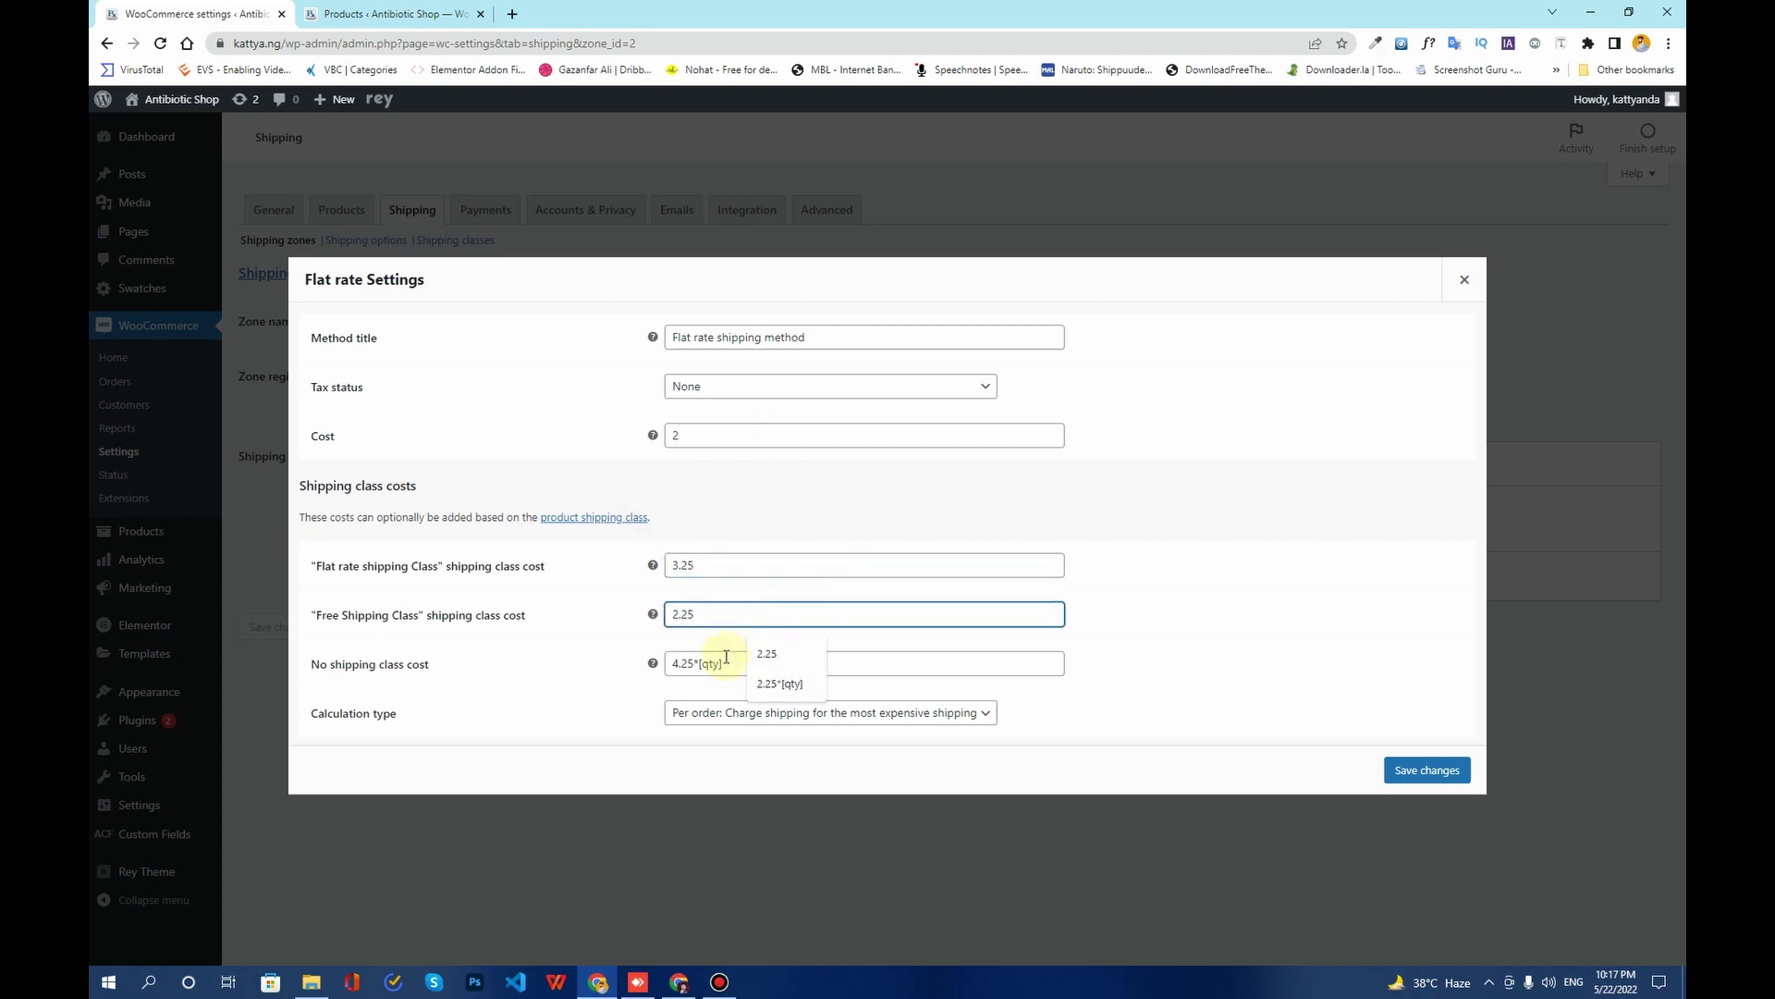
pyautogui.click(727, 660)
pyautogui.press('BackSpace')
pyautogui.press('BackSpace')
pyautogui.press('BackSpace')
pyautogui.press('BackSpace')
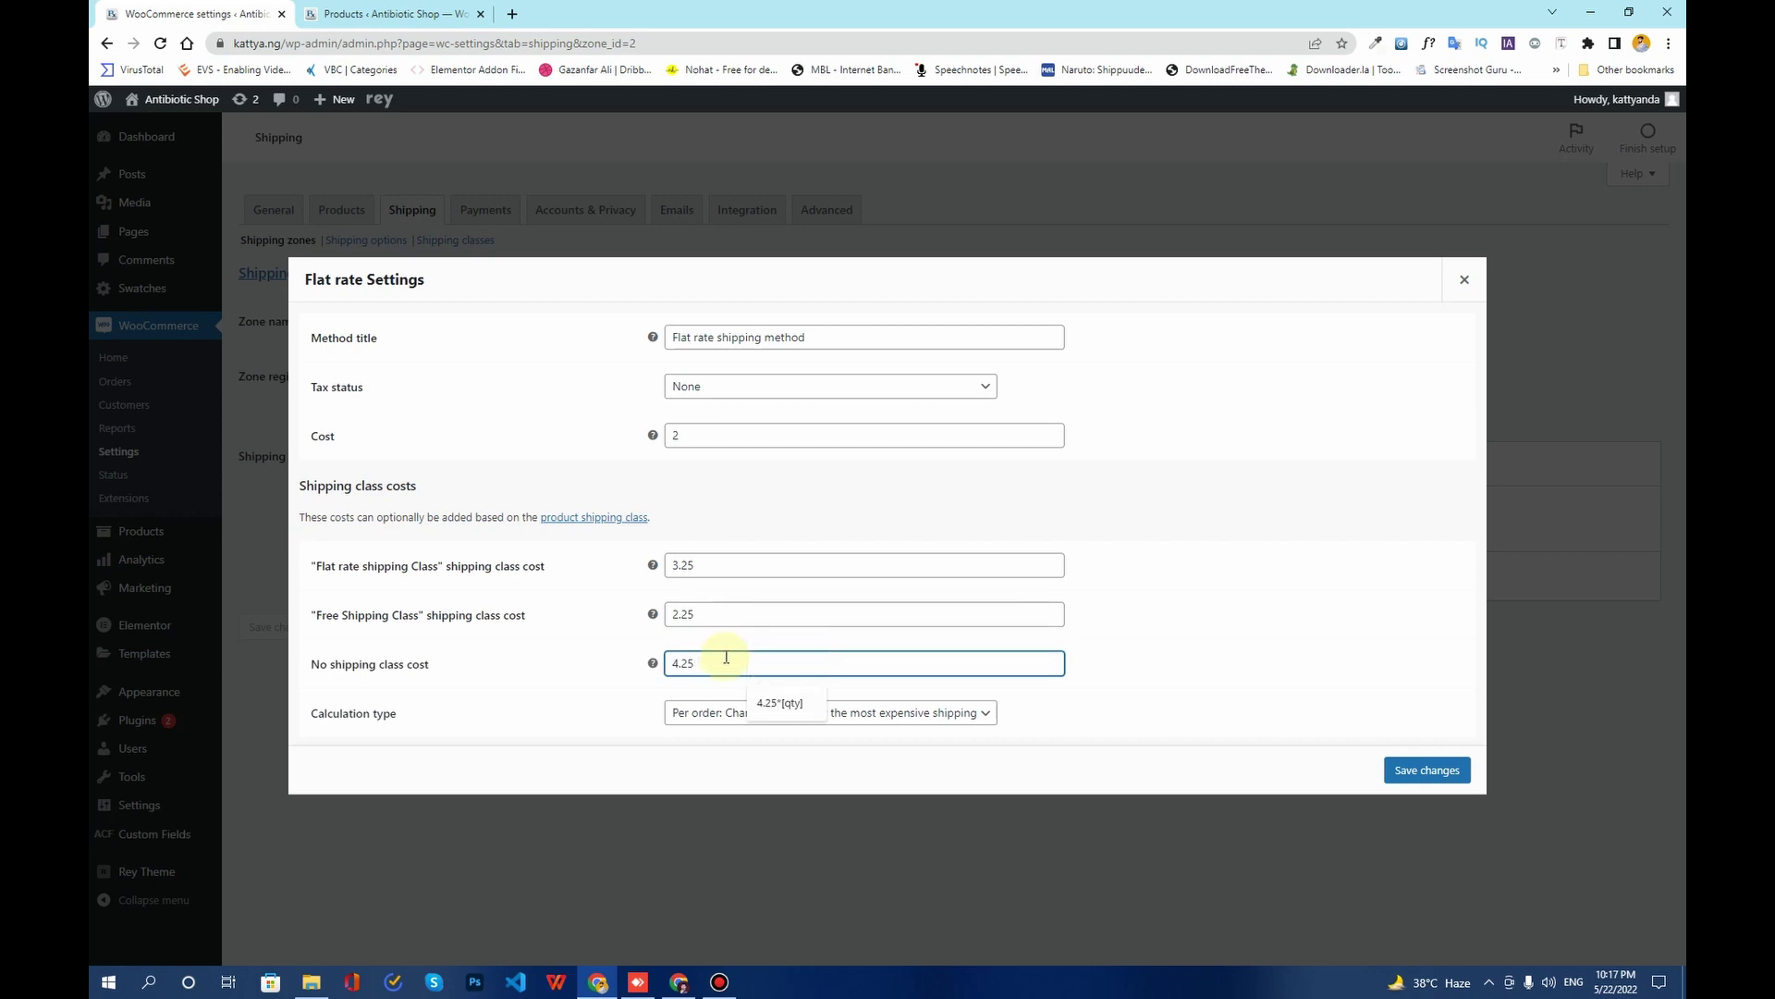
pyautogui.click(454, 590)
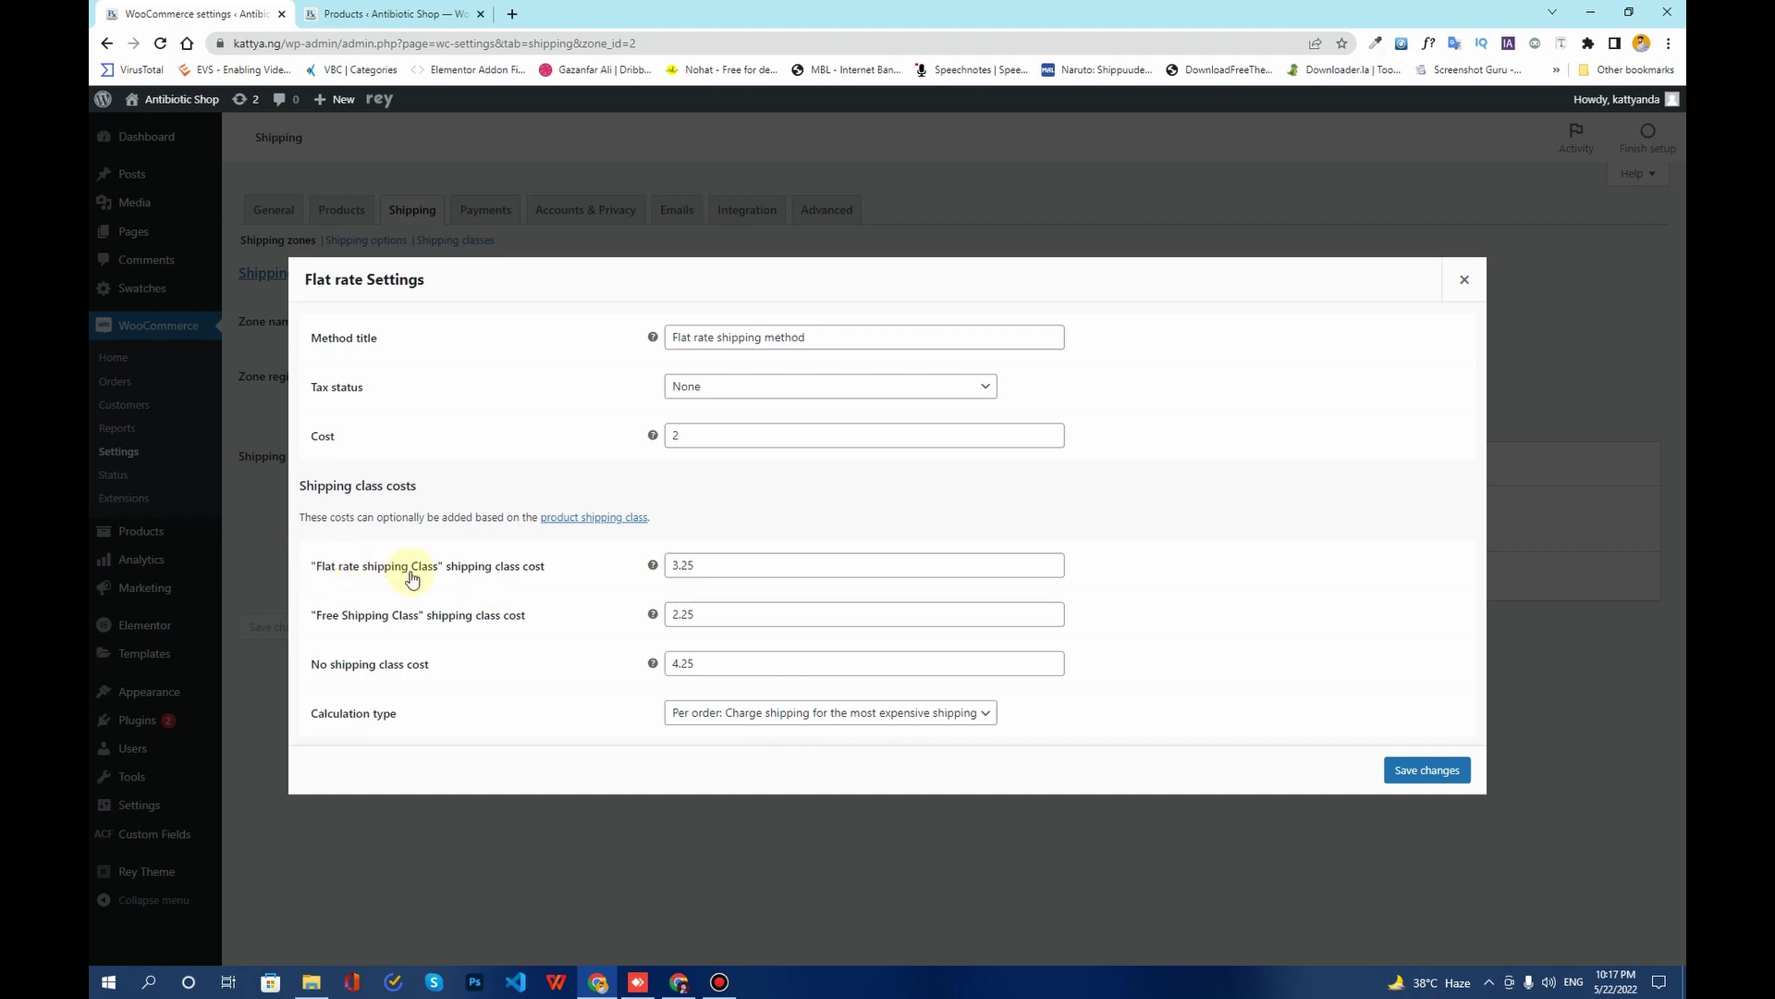
# Set the Flat rate class cost to 2, and the Free class, base and no-class costs to 0.
pyautogui.moveTo(735, 565); pyautogui.dragTo(675, 566)
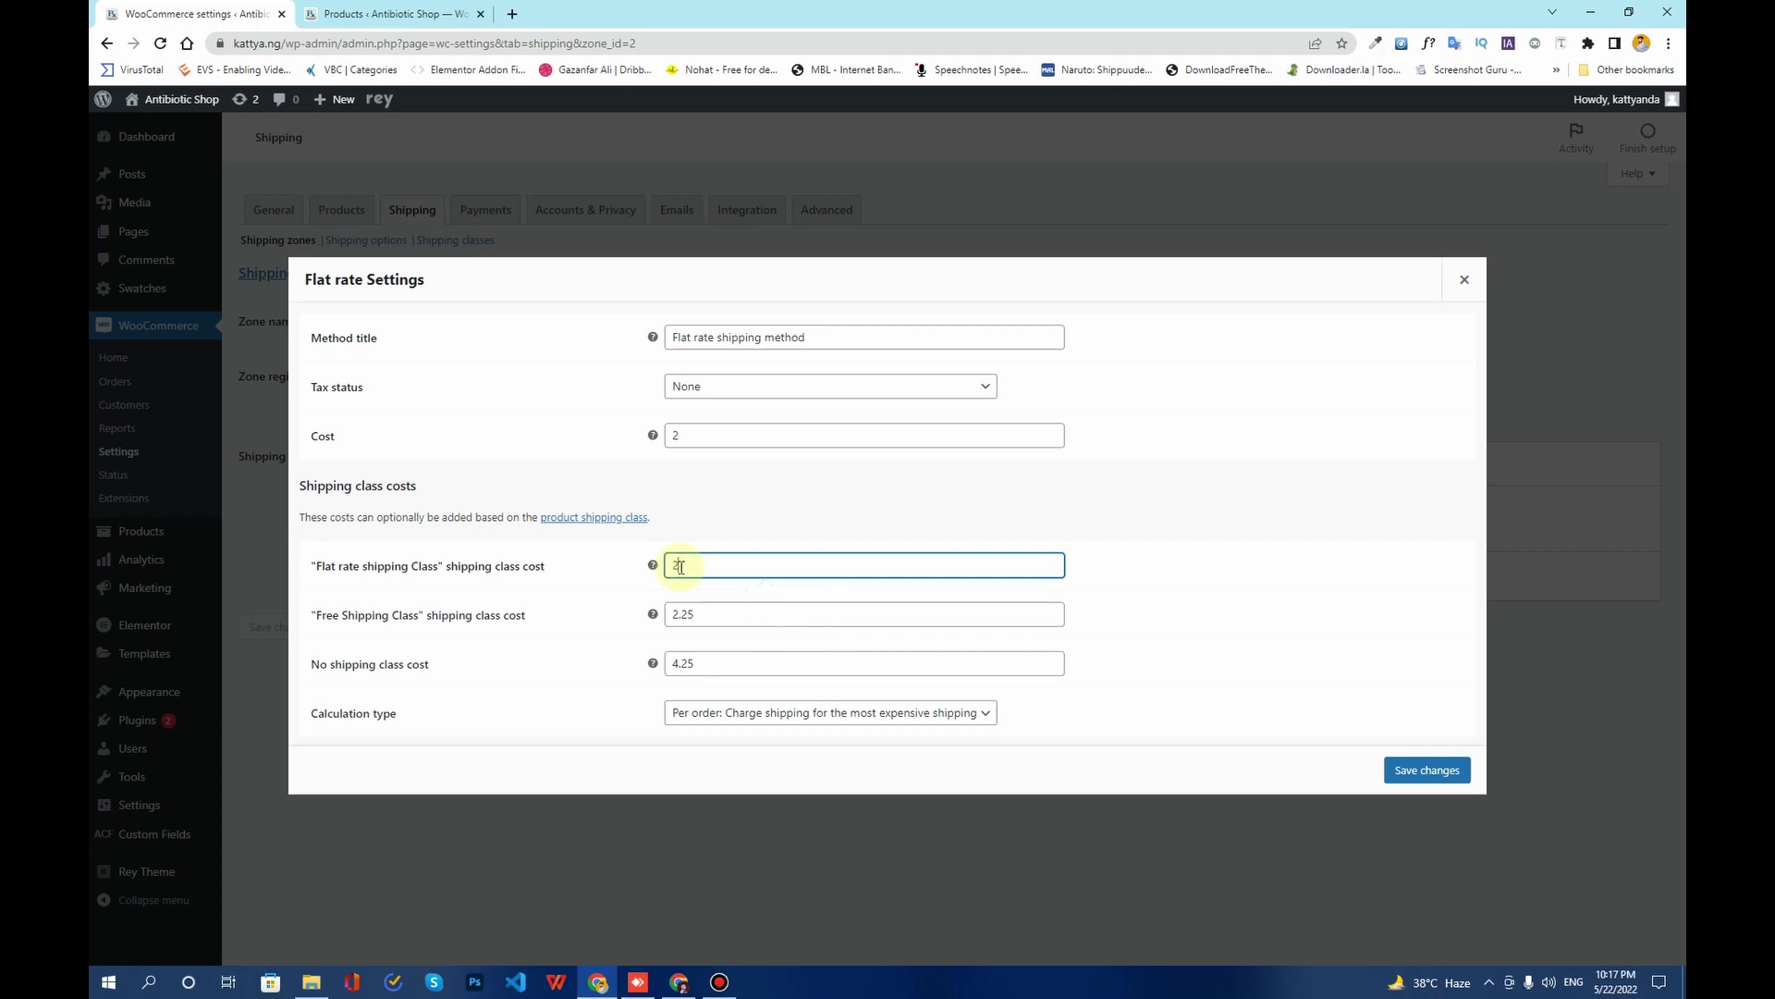
pyautogui.write('2')
pyautogui.moveTo(700, 614); pyautogui.dragTo(635, 609)
pyautogui.write('0')
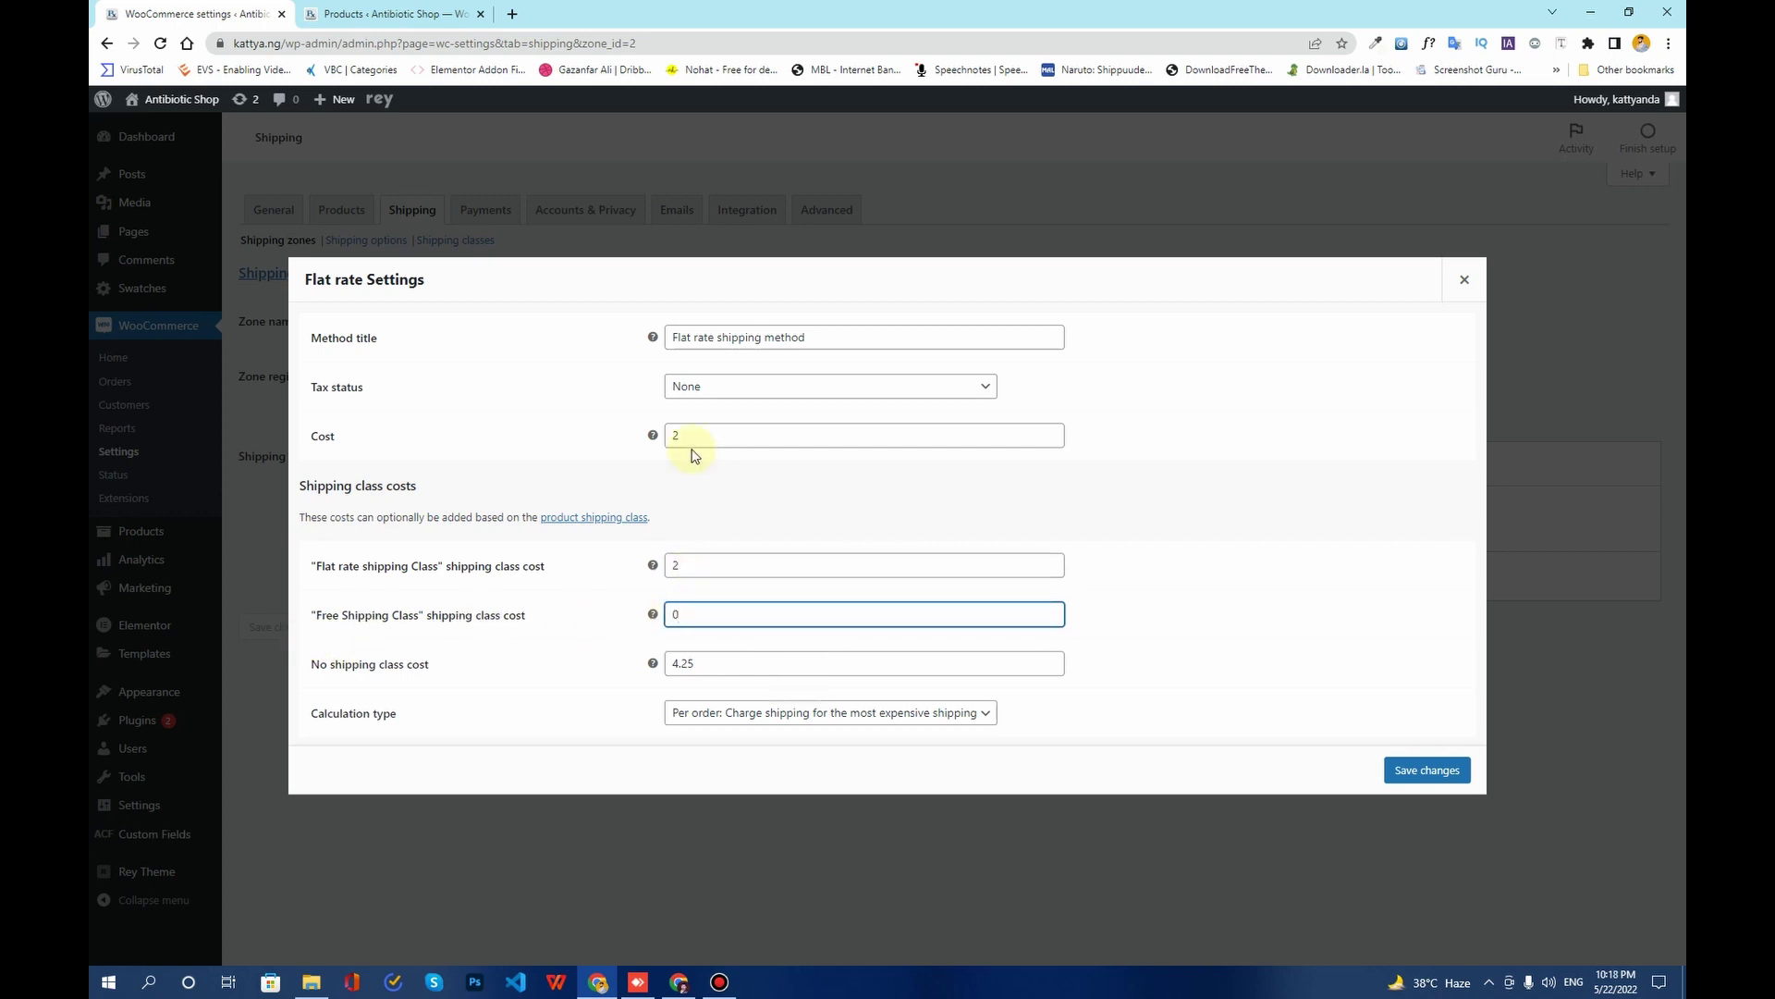
pyautogui.moveTo(705, 432); pyautogui.dragTo(676, 433)
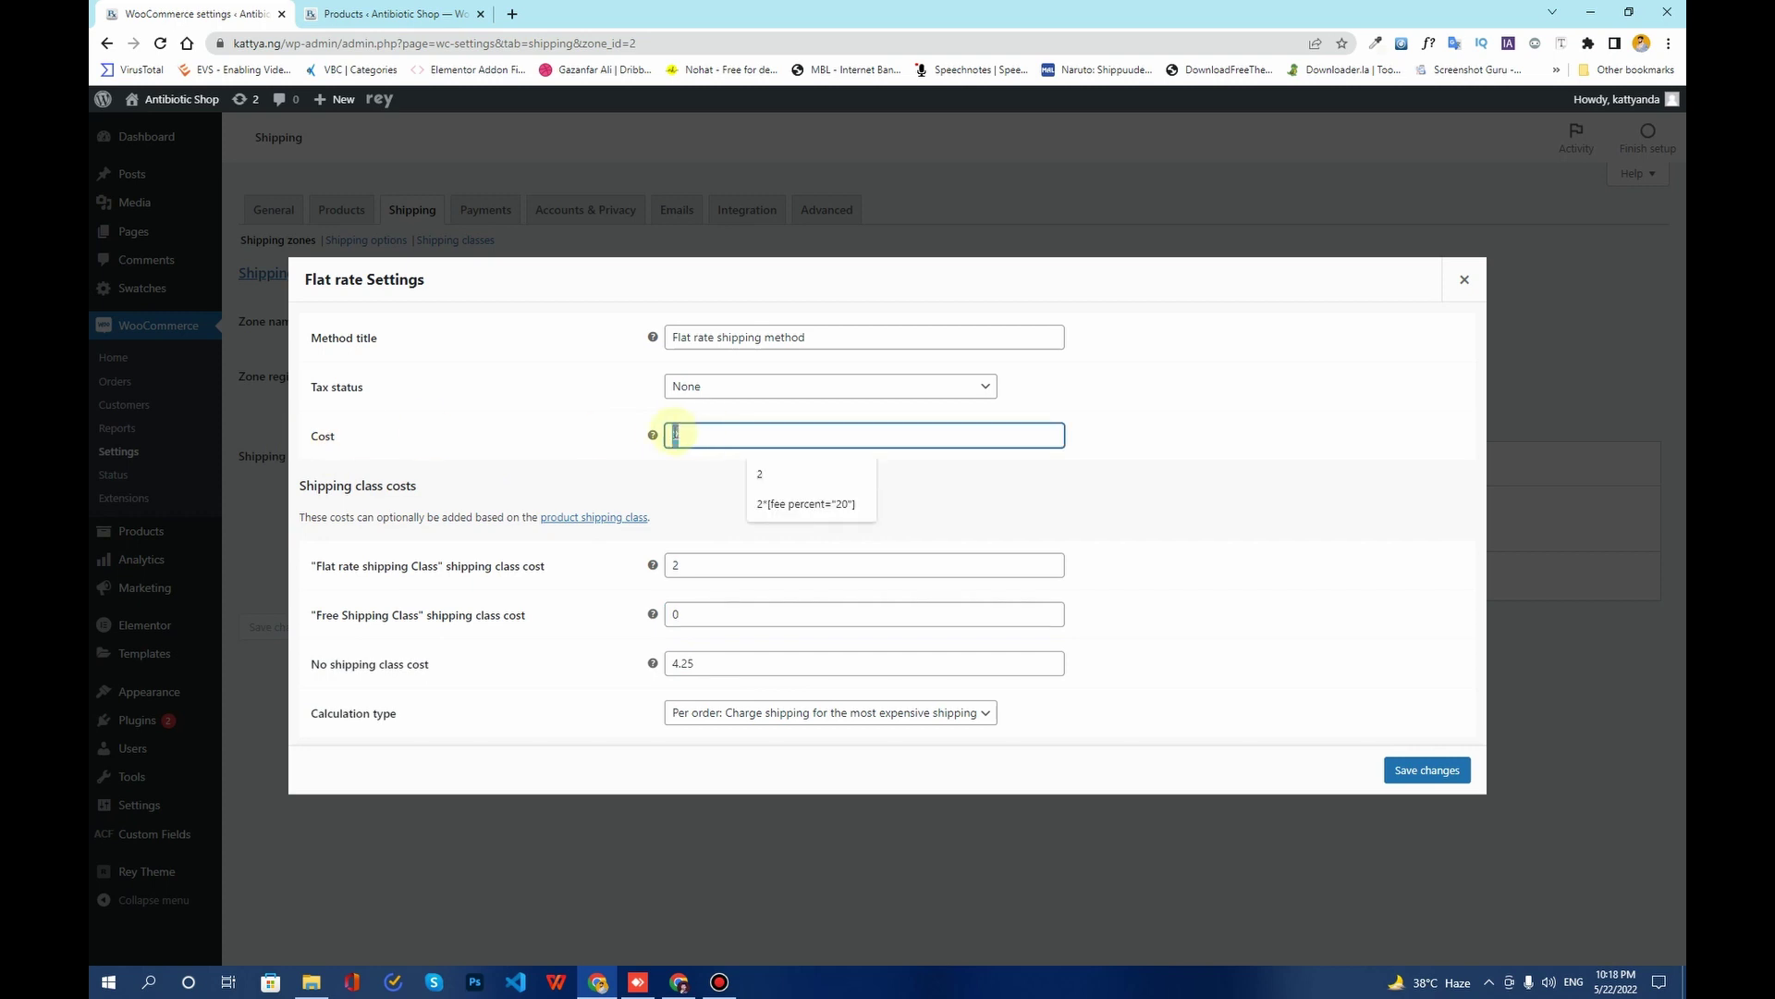
pyautogui.write('0')
pyautogui.moveTo(715, 660); pyautogui.dragTo(650, 662)
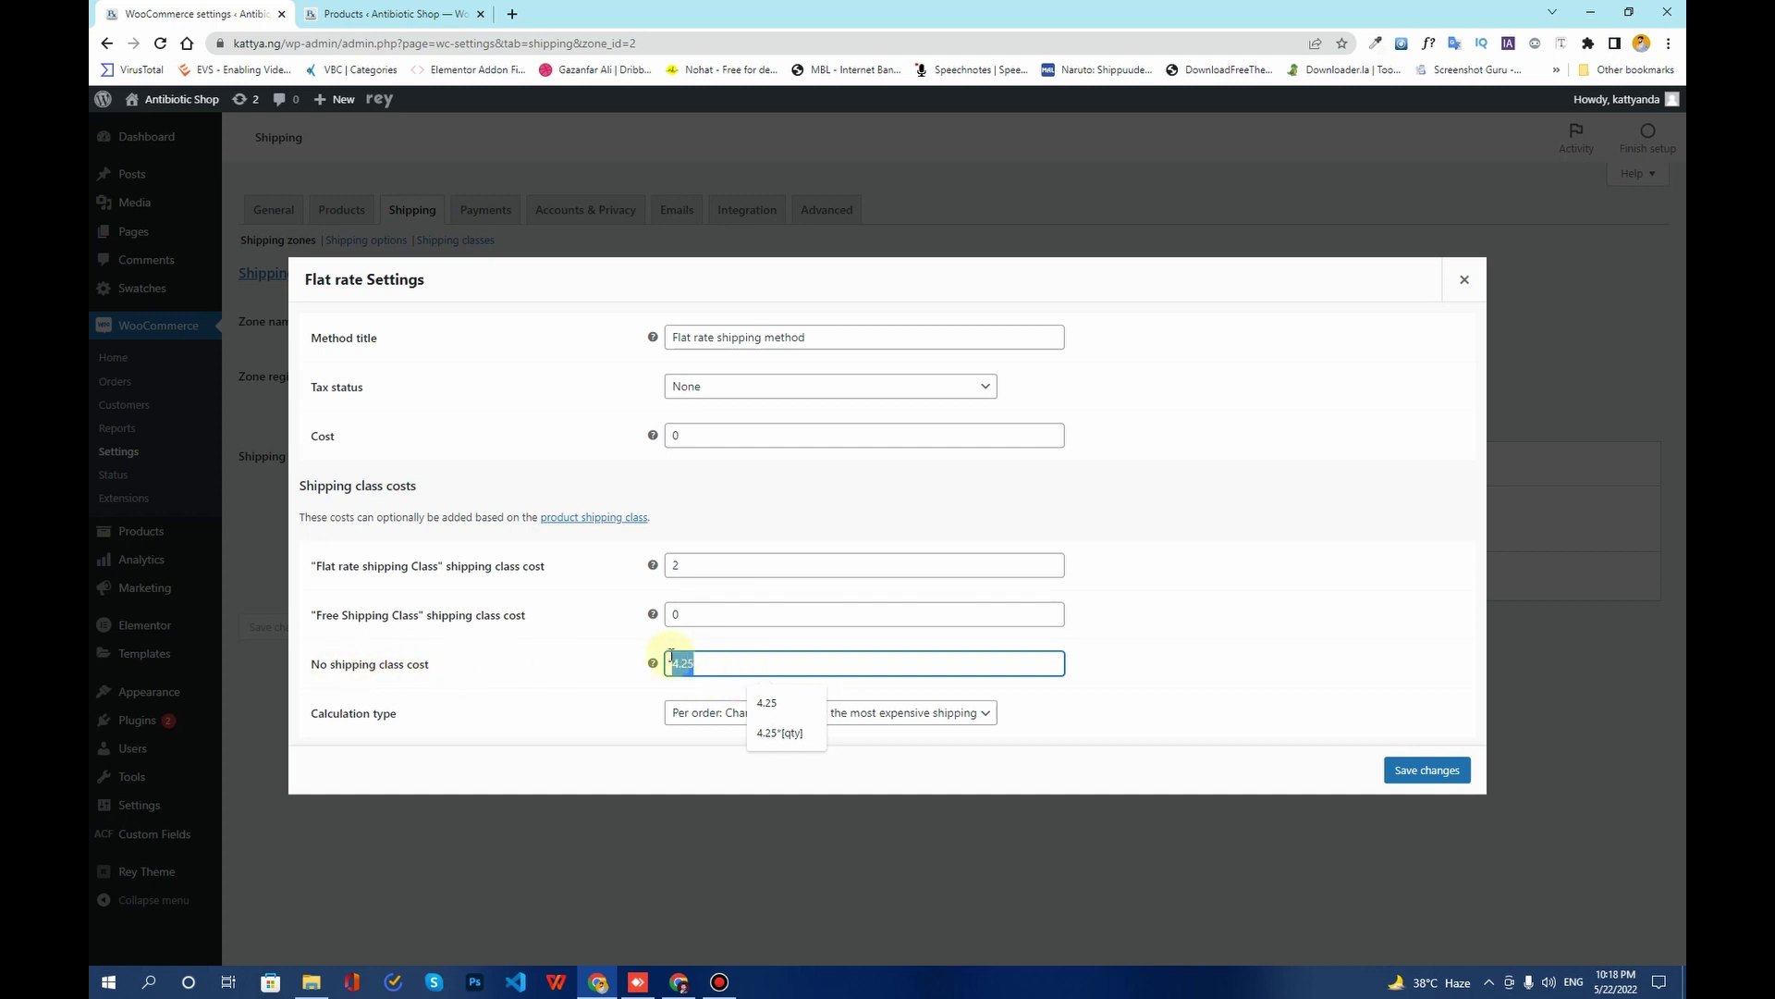
pyautogui.write('0')
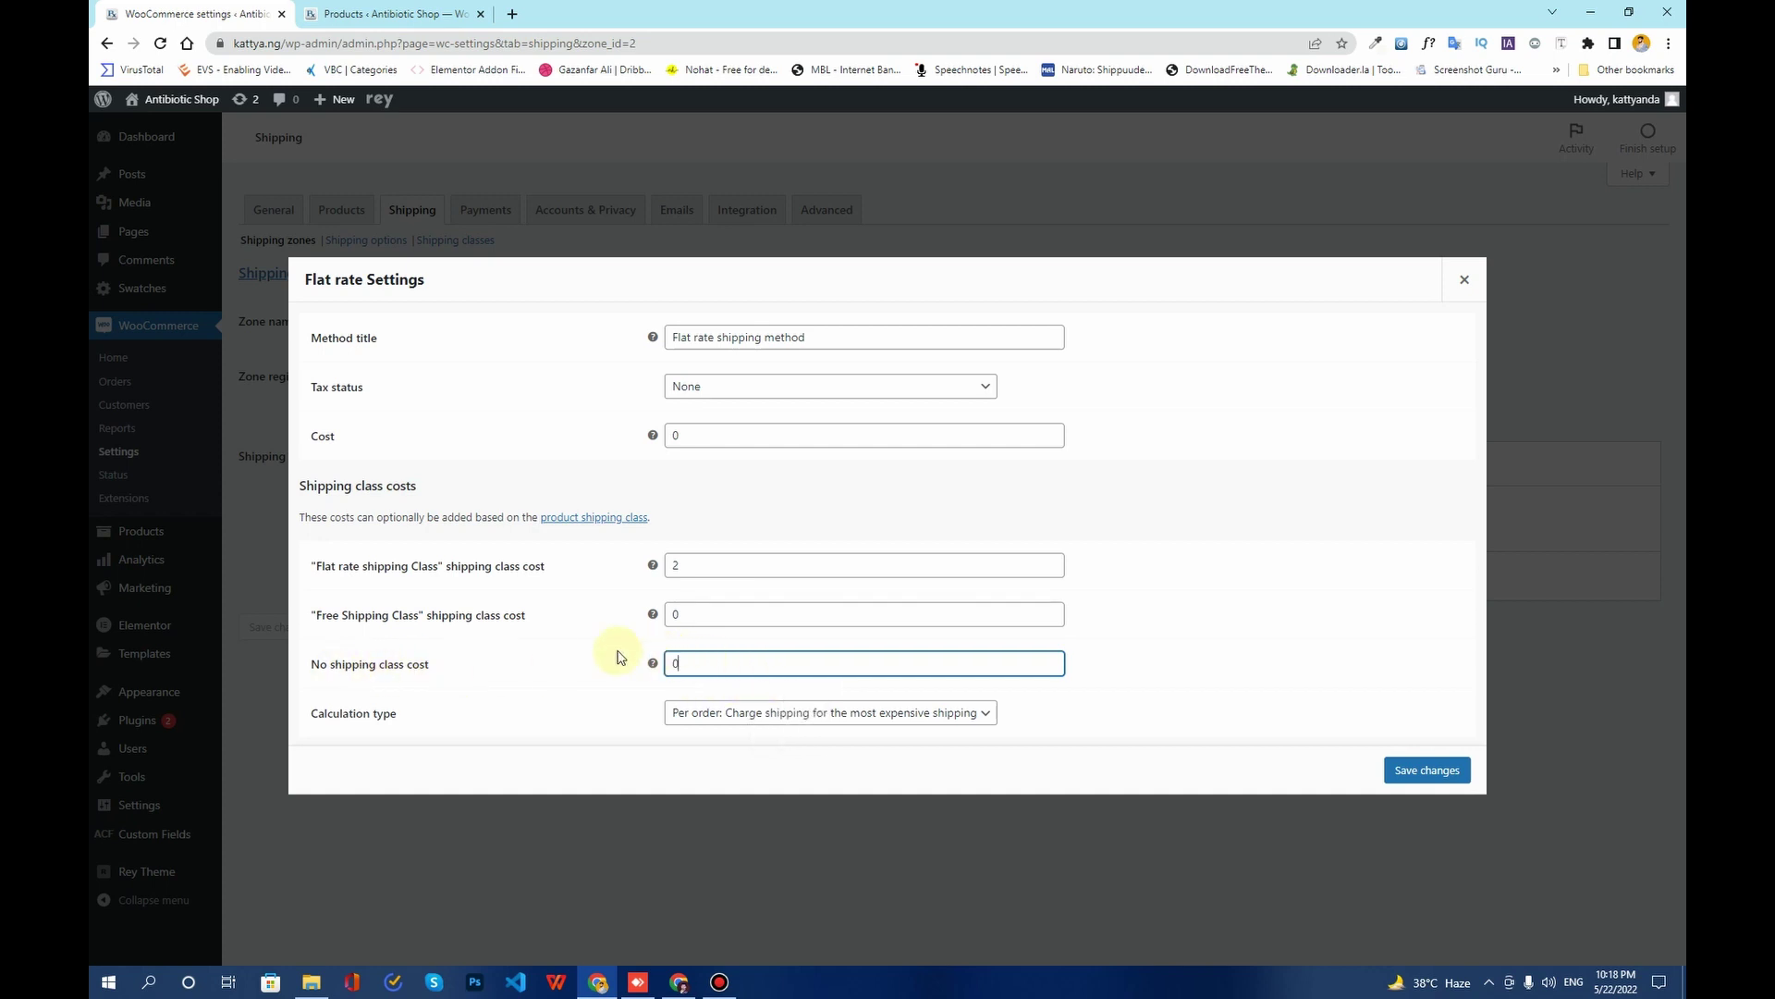
pyautogui.click(566, 650)
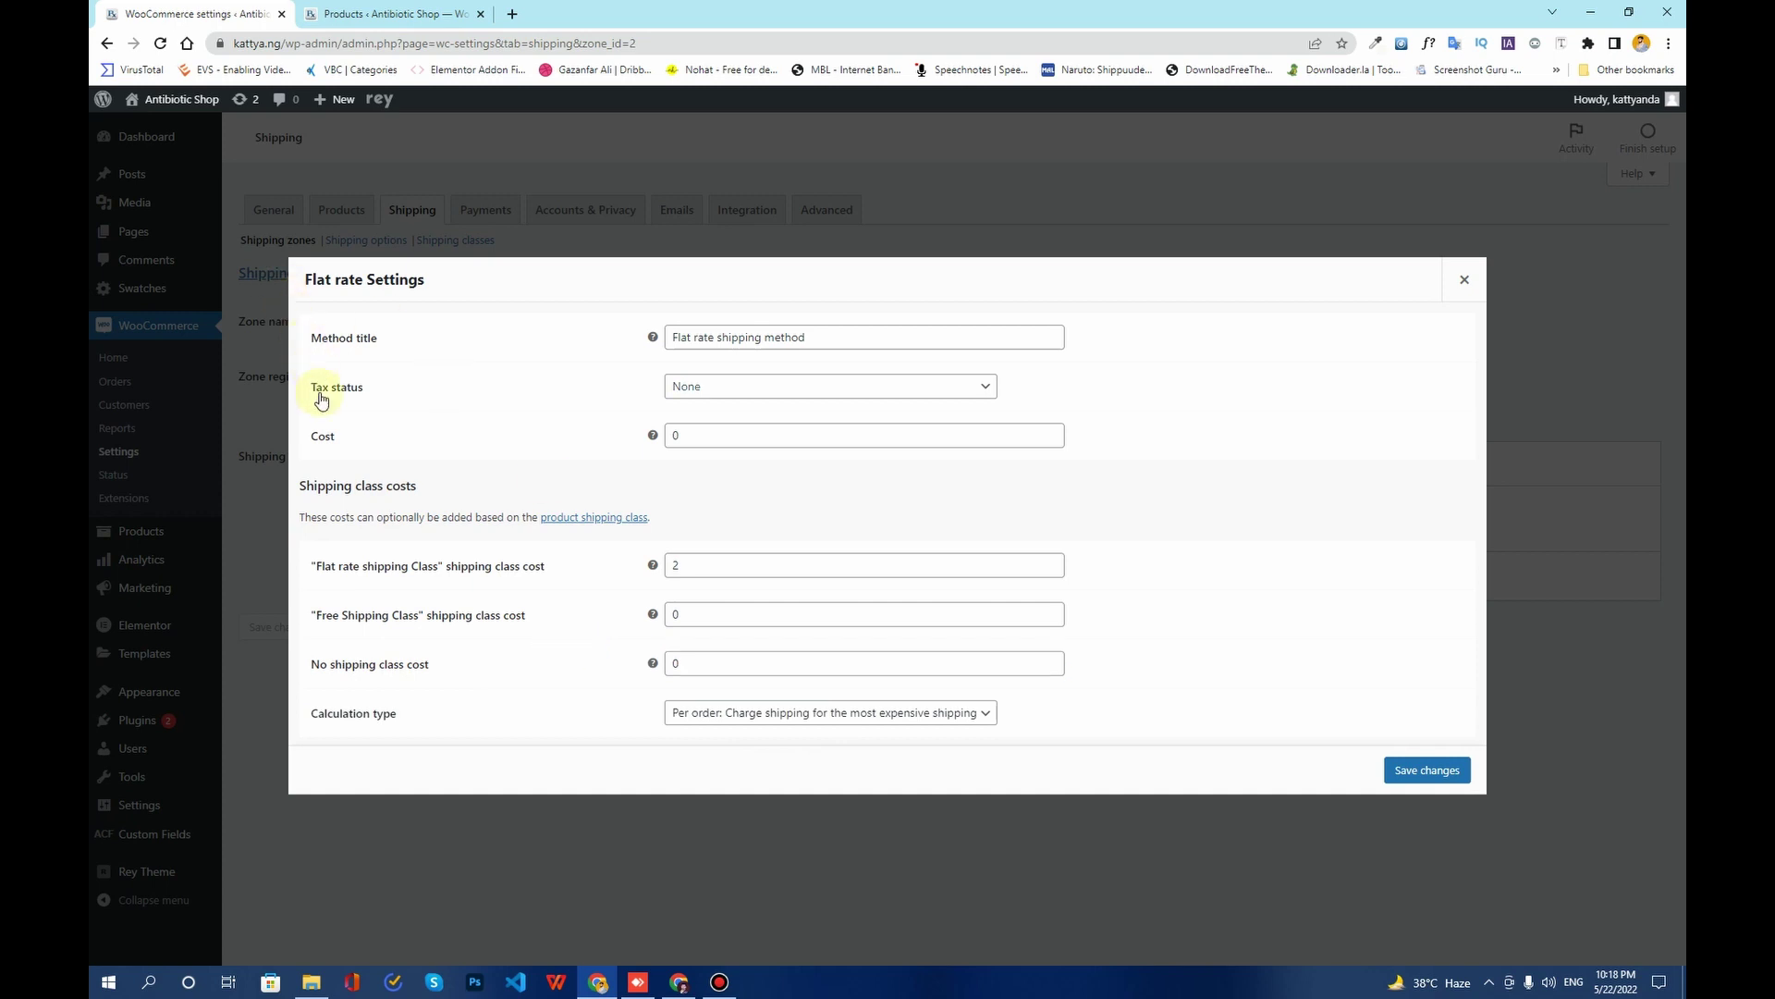
# Keep the tax status as None and save the flat rate settings.
pyautogui.click(757, 386)
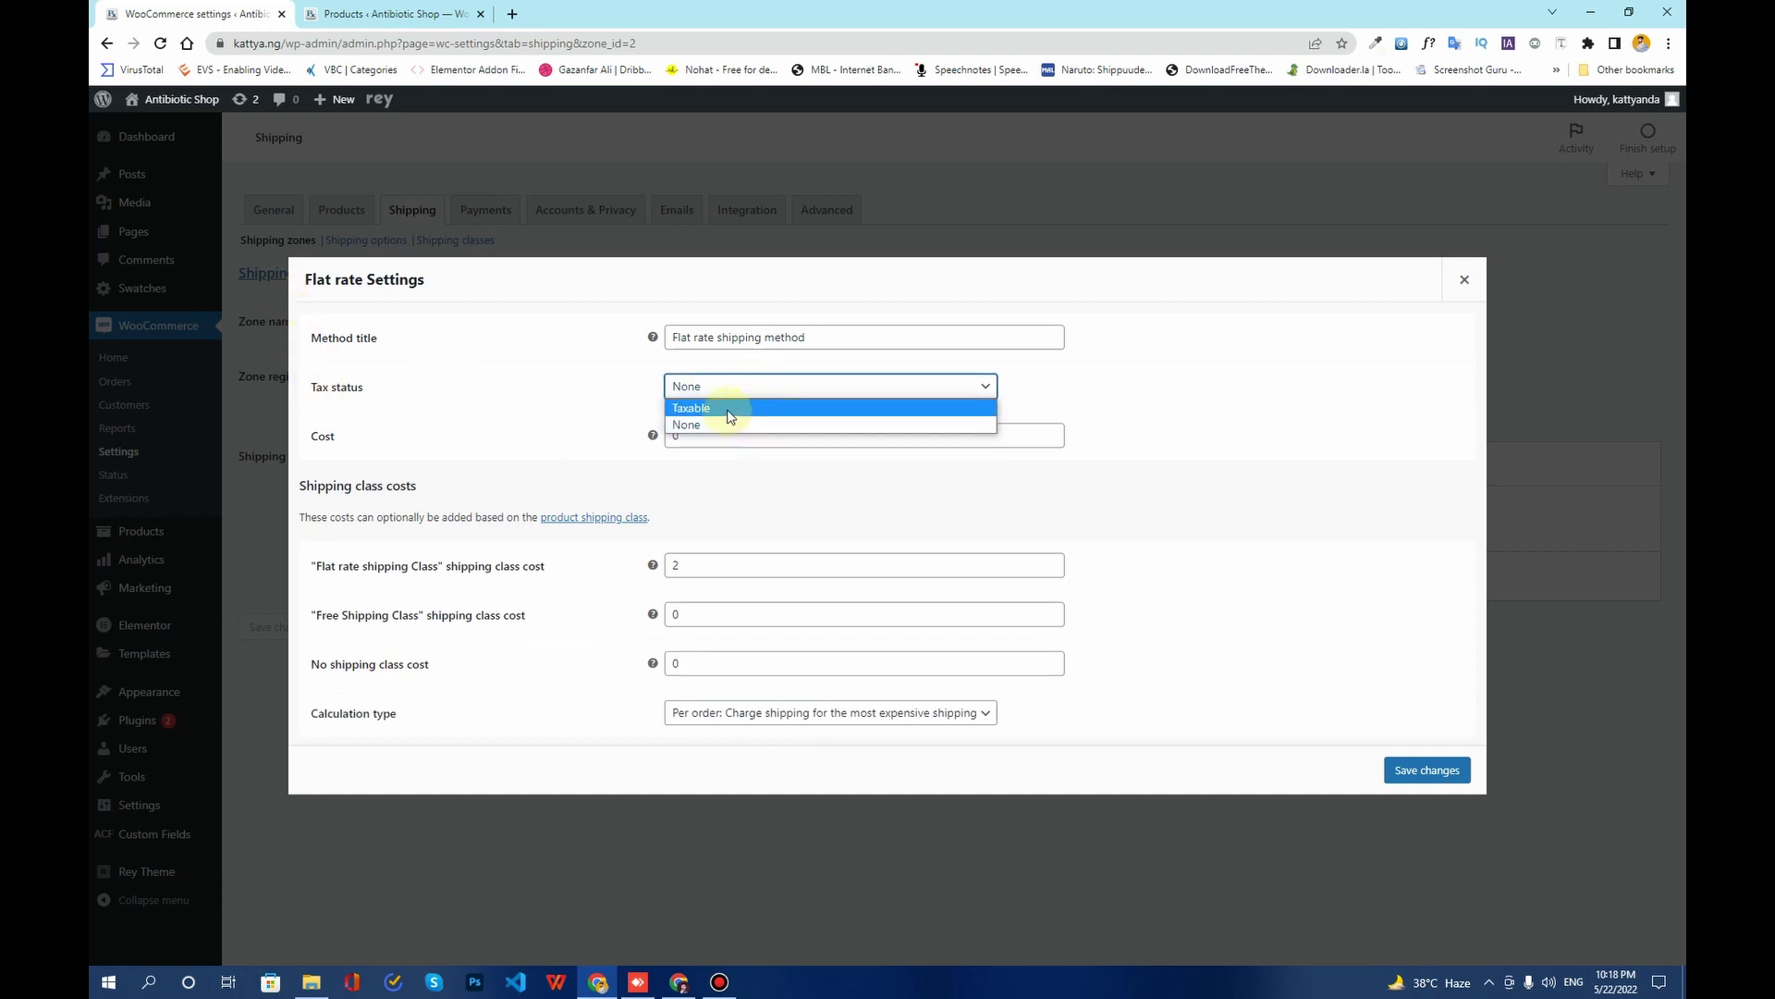
pyautogui.click(735, 428)
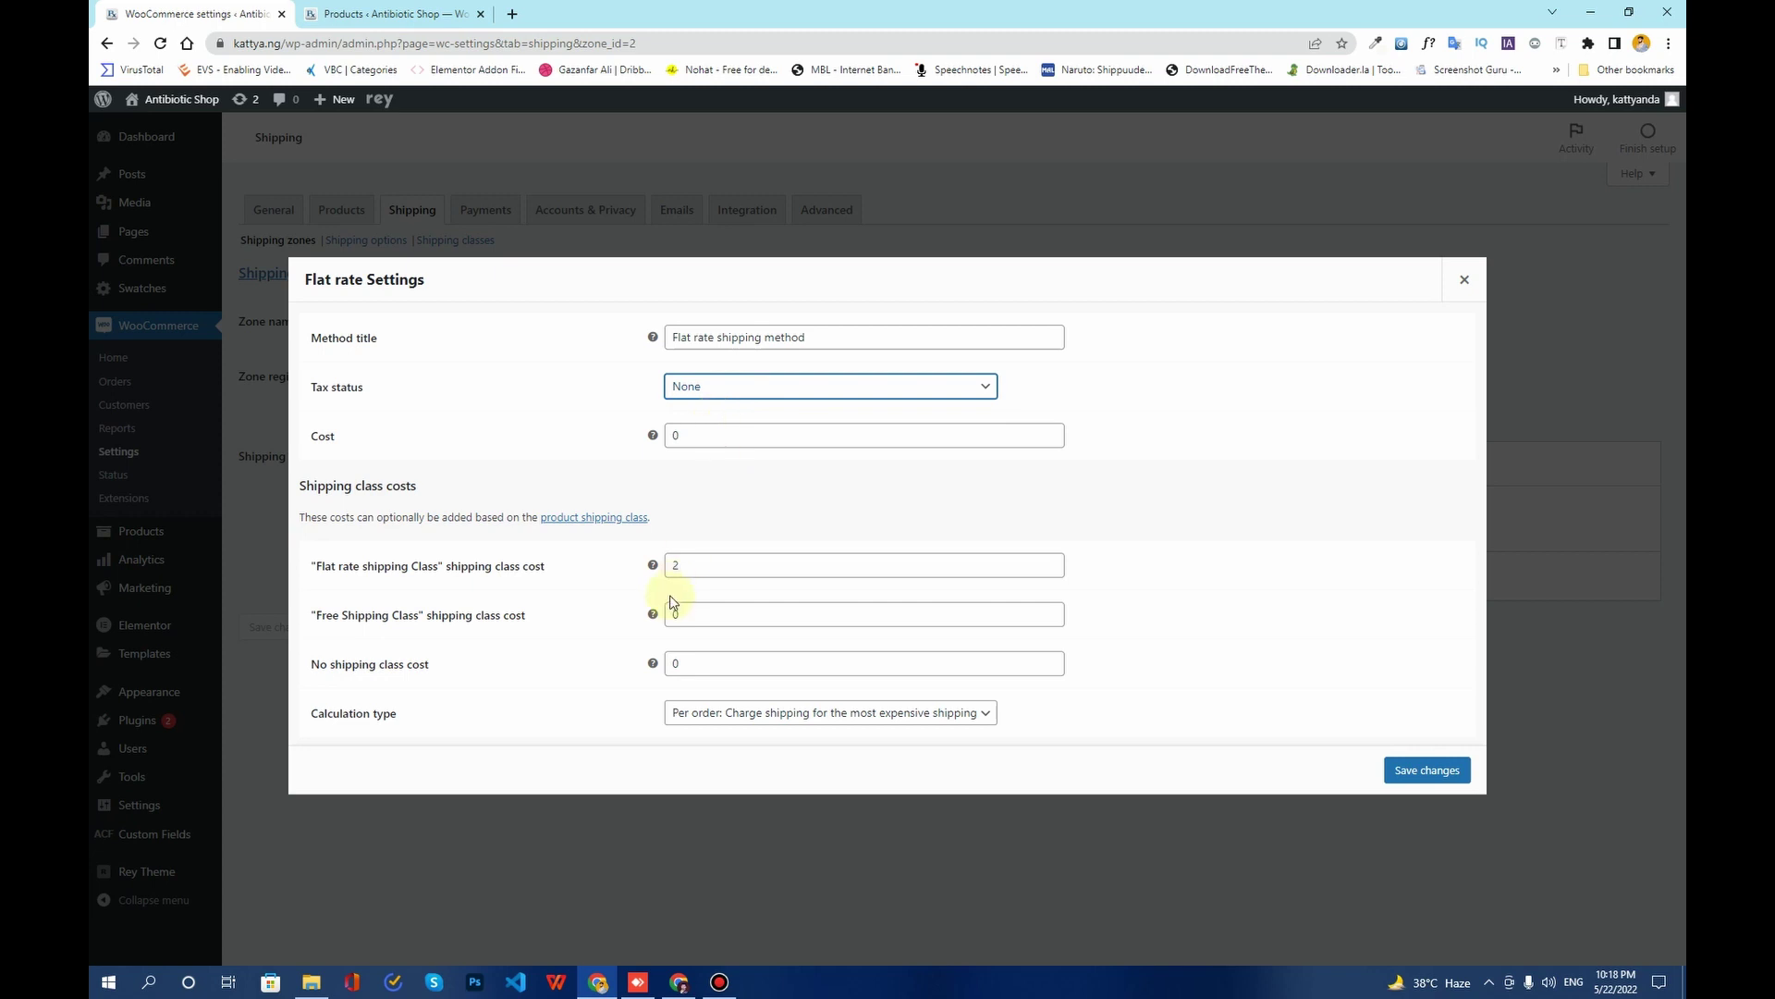
pyautogui.moveTo(681, 564); pyautogui.dragTo(668, 567)
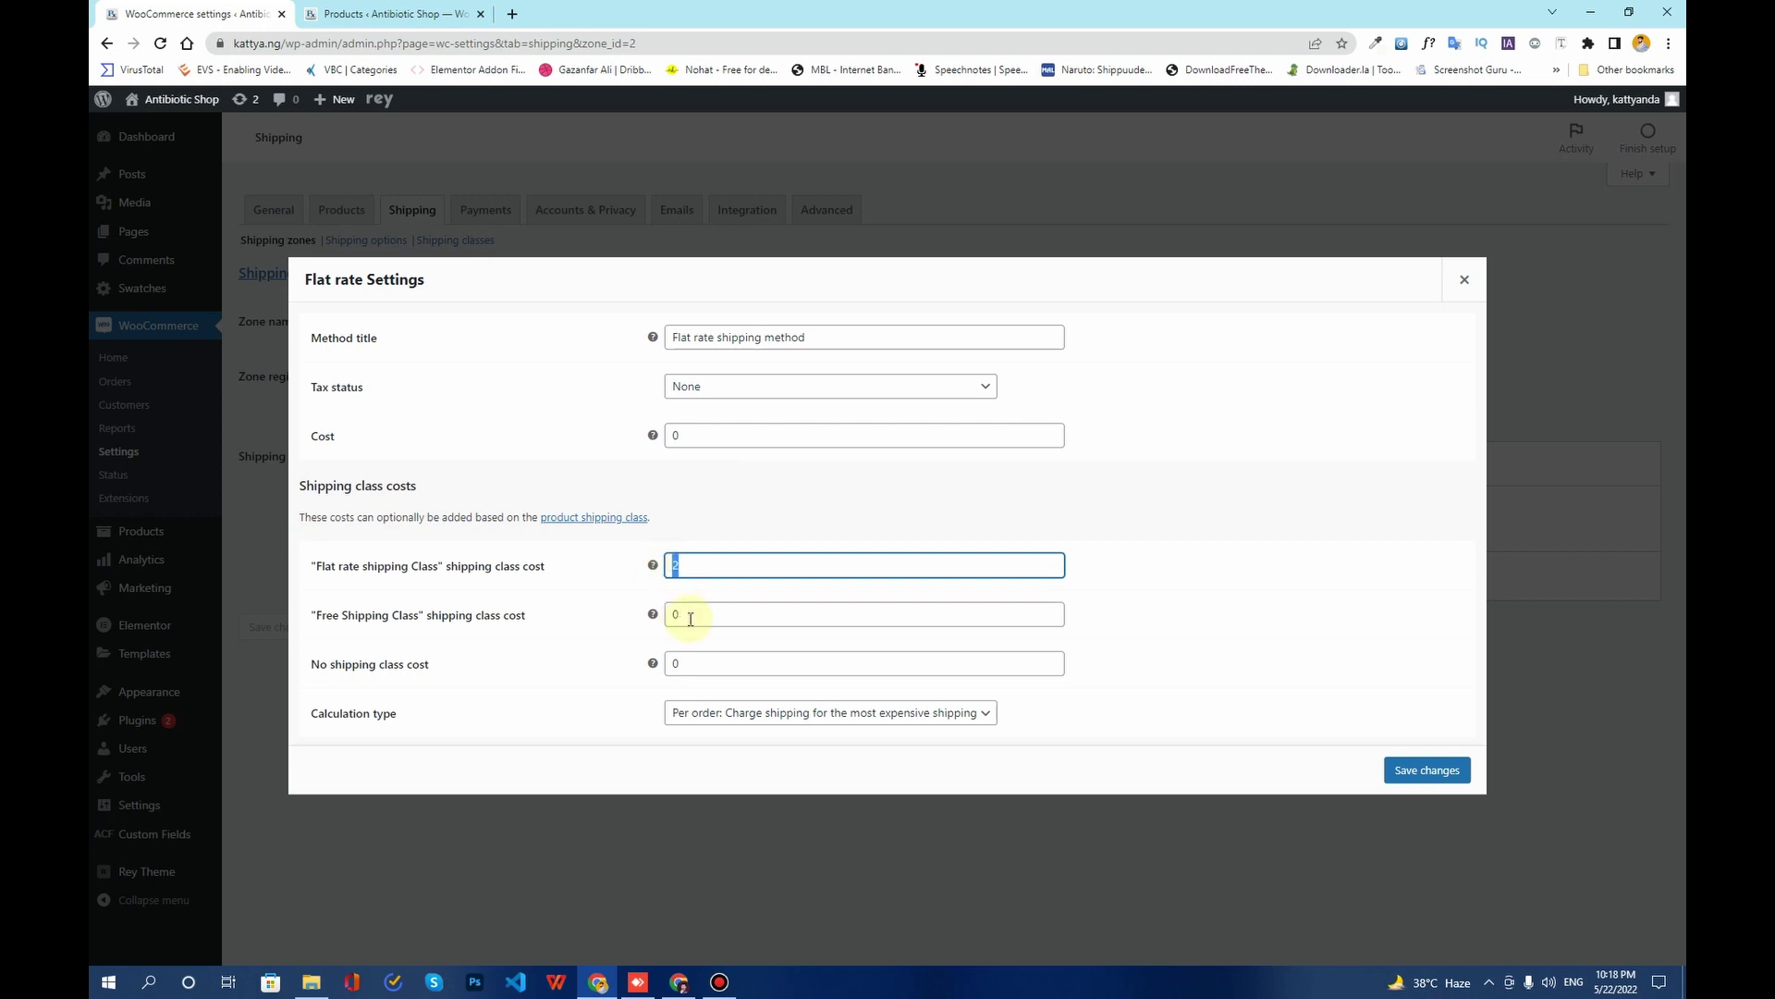
pyautogui.moveTo(684, 616); pyautogui.dragTo(676, 618)
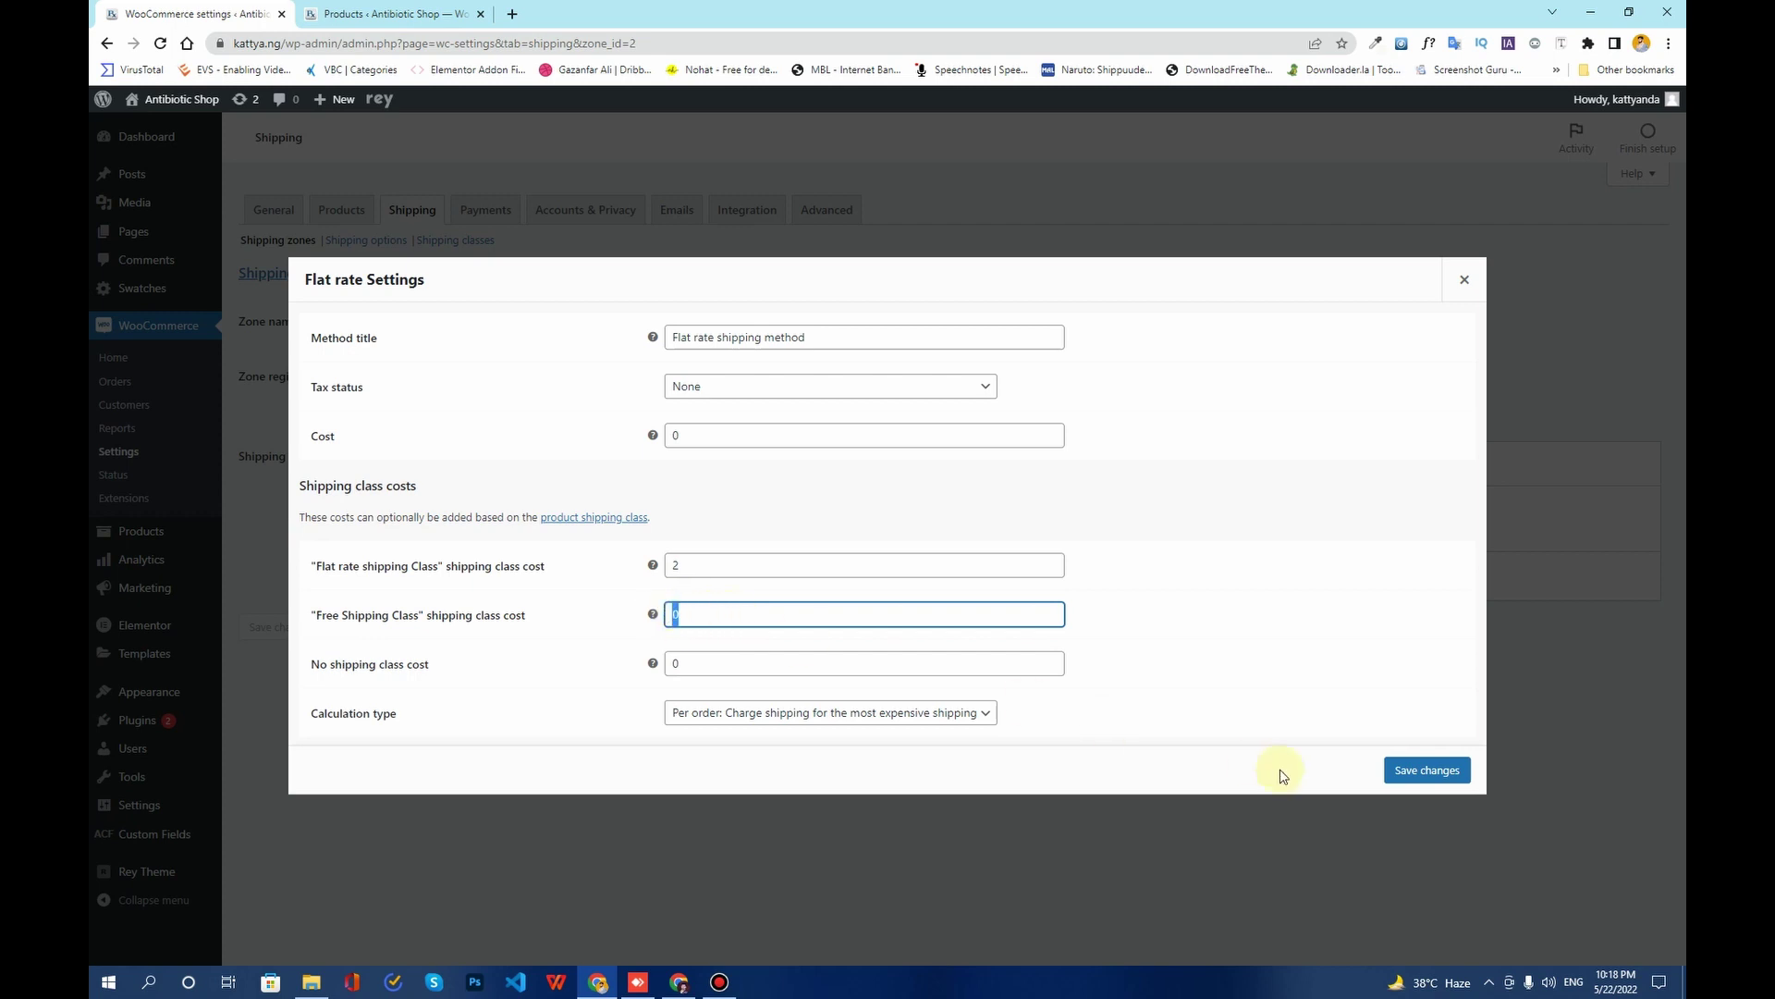
pyautogui.click(1424, 769)
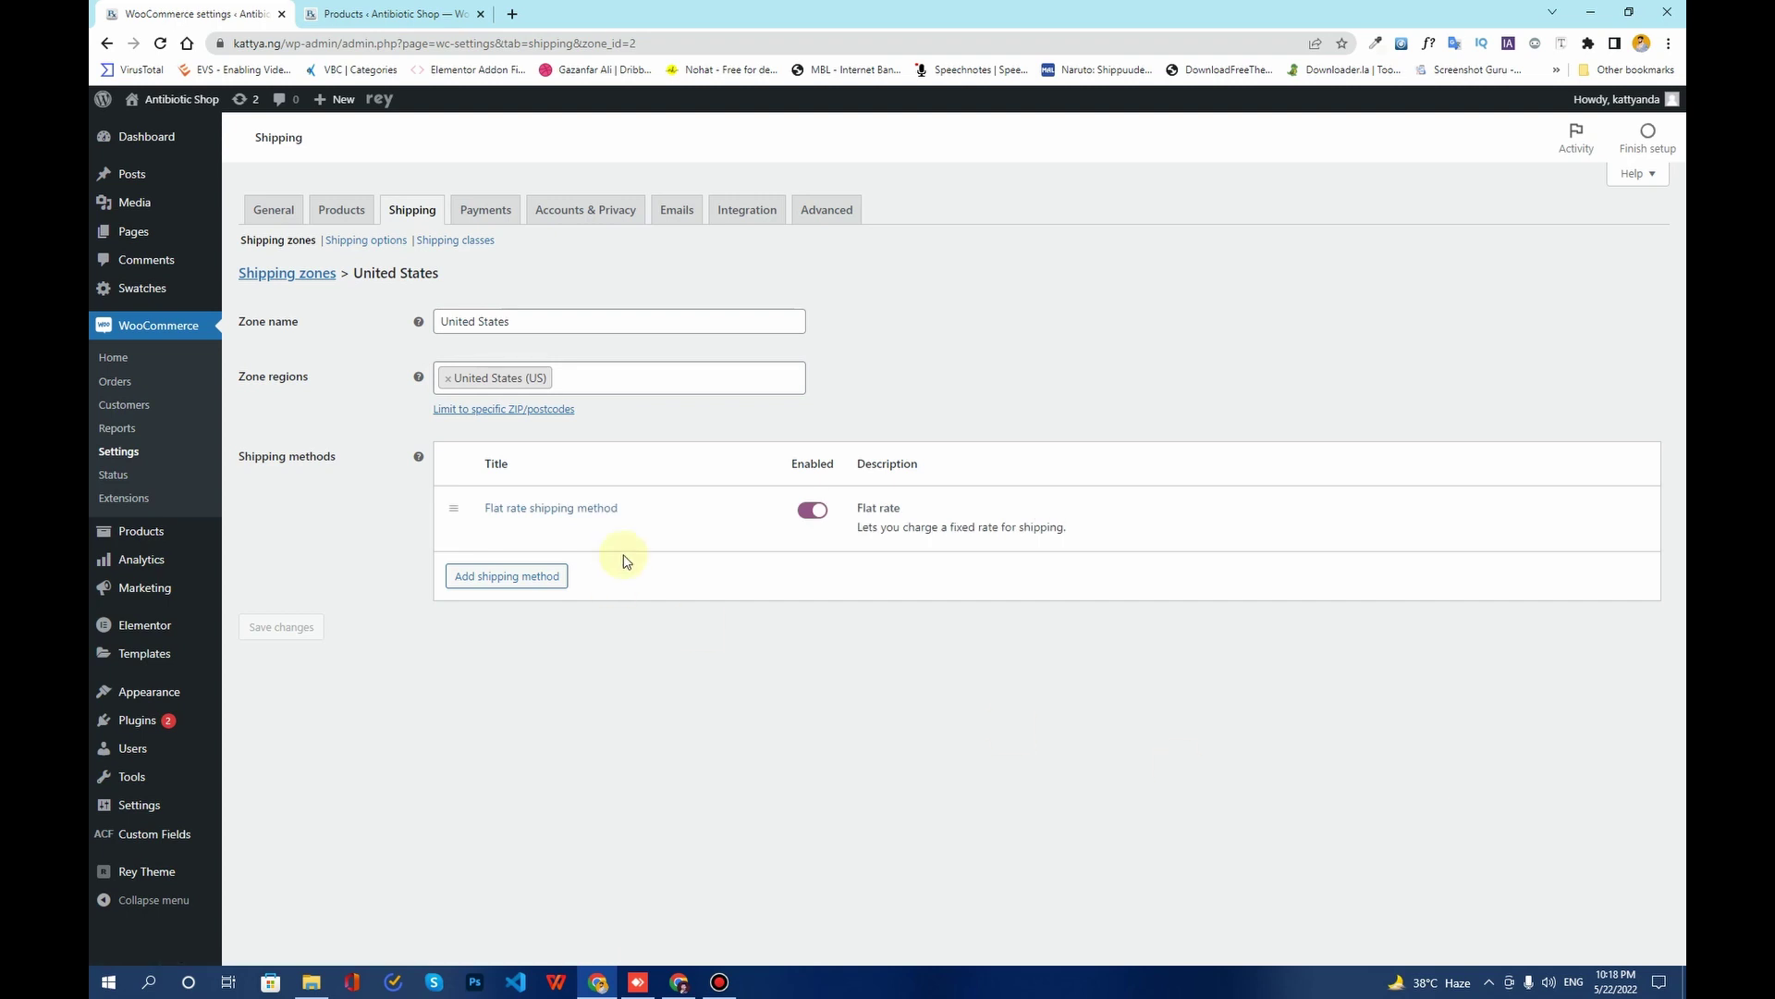
# Give Adobe Premier Pro Course the Flat rate shipping Class and update the product.
pyautogui.click(388, 13)
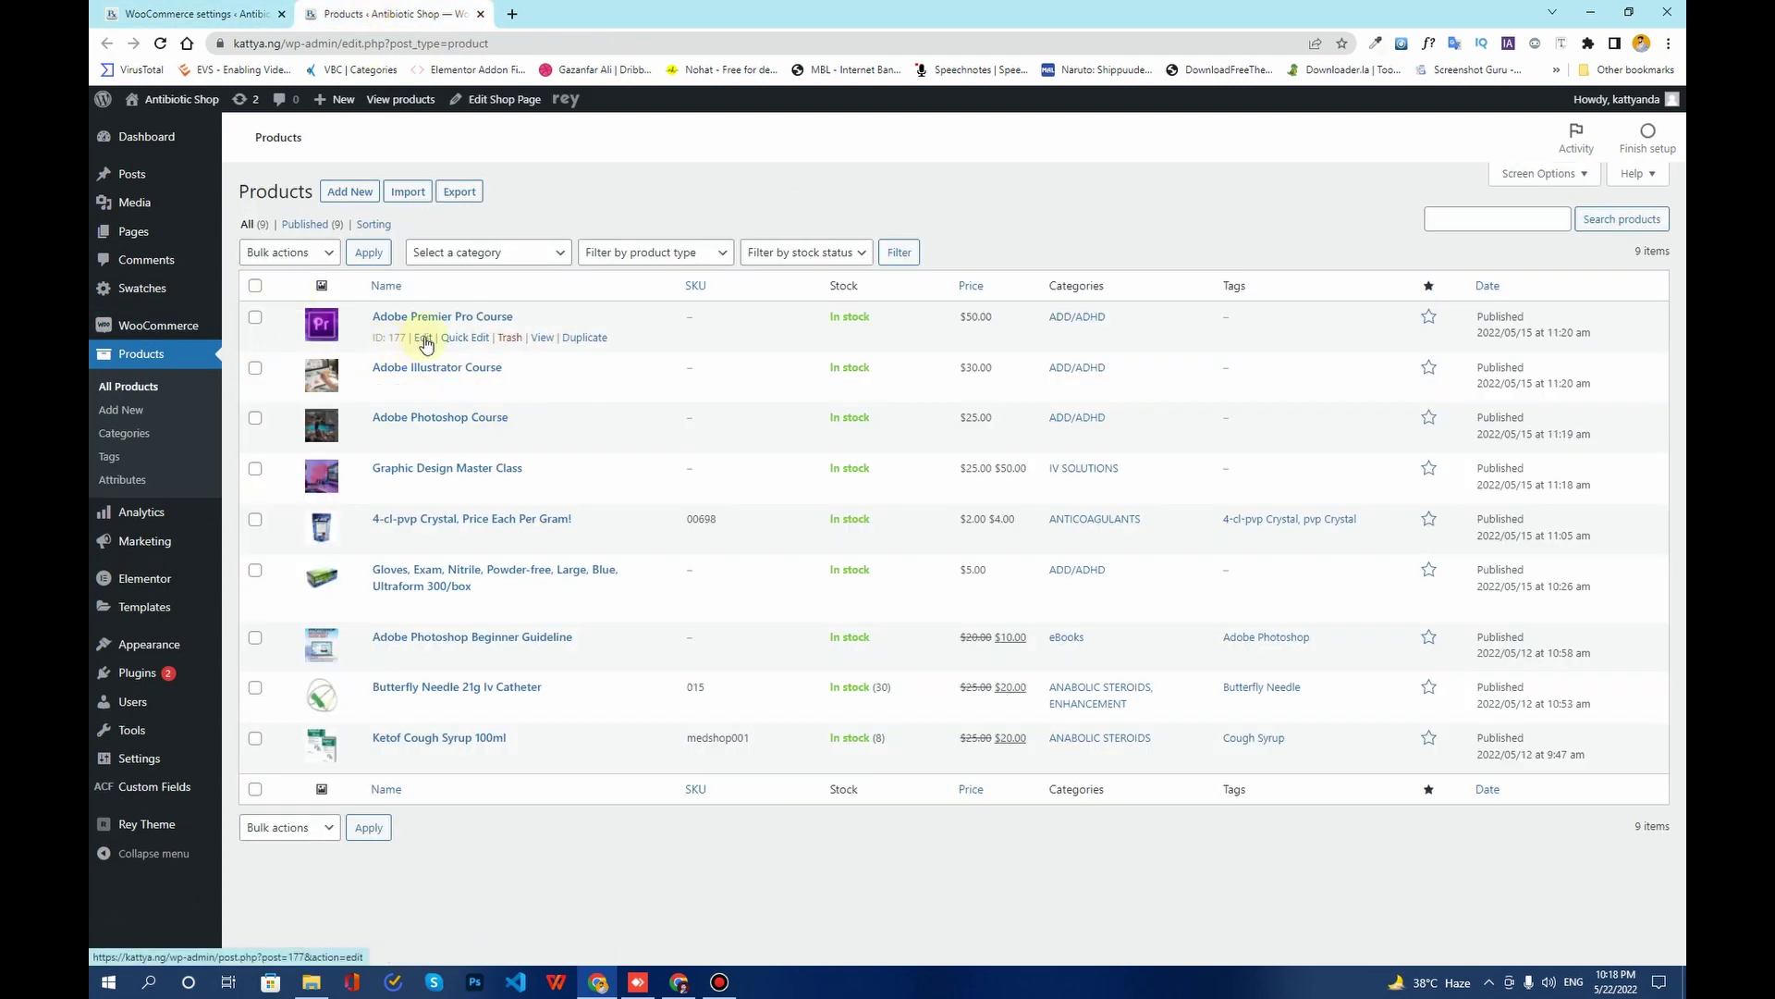
pyautogui.click(424, 338)
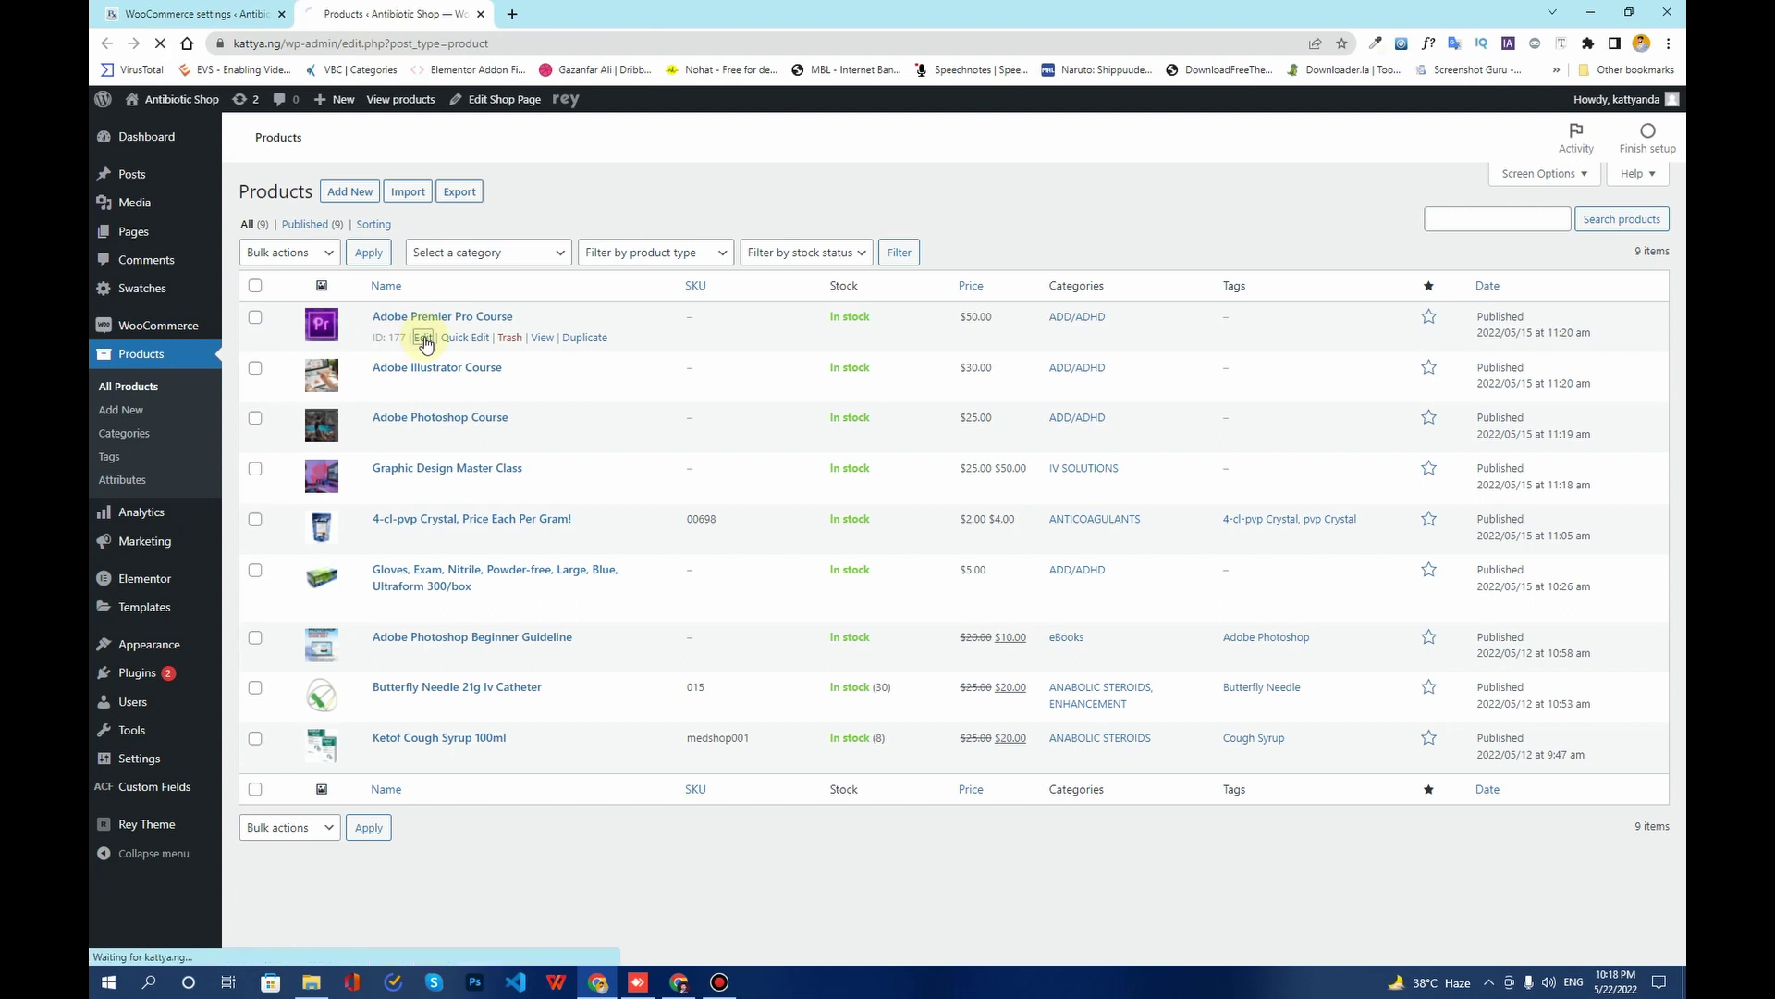
pyautogui.scroll(-5, 455, 713)
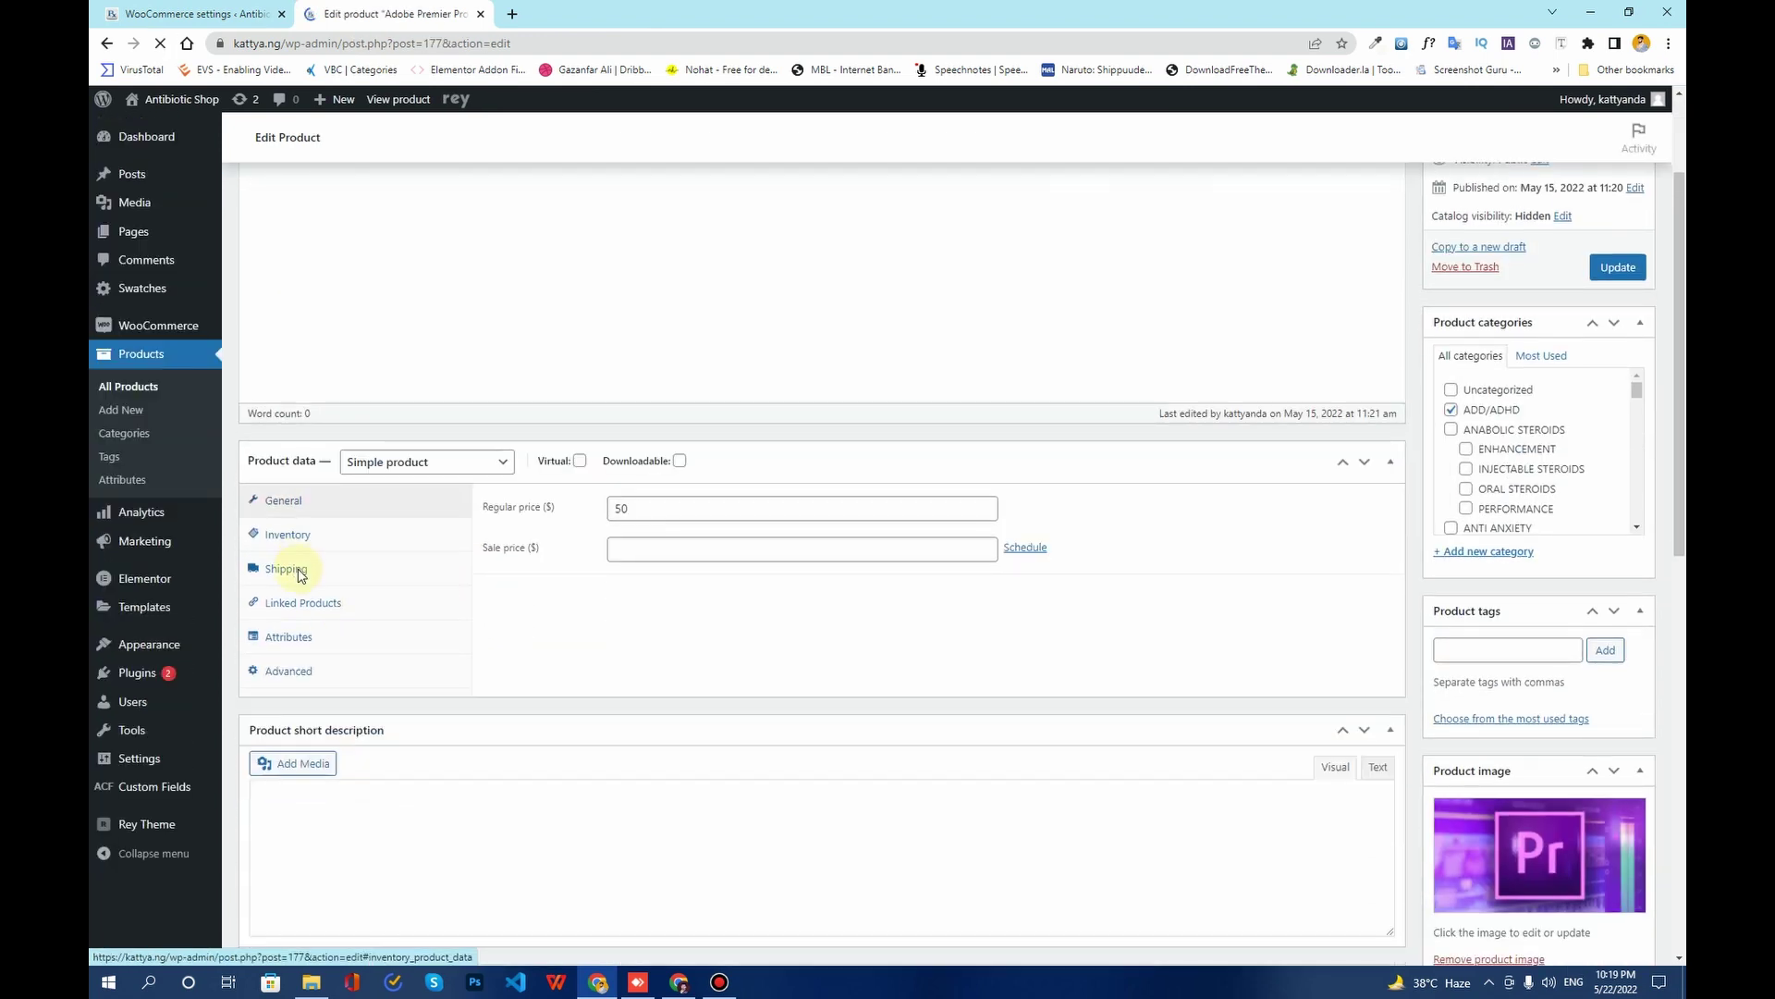
pyautogui.click(323, 765)
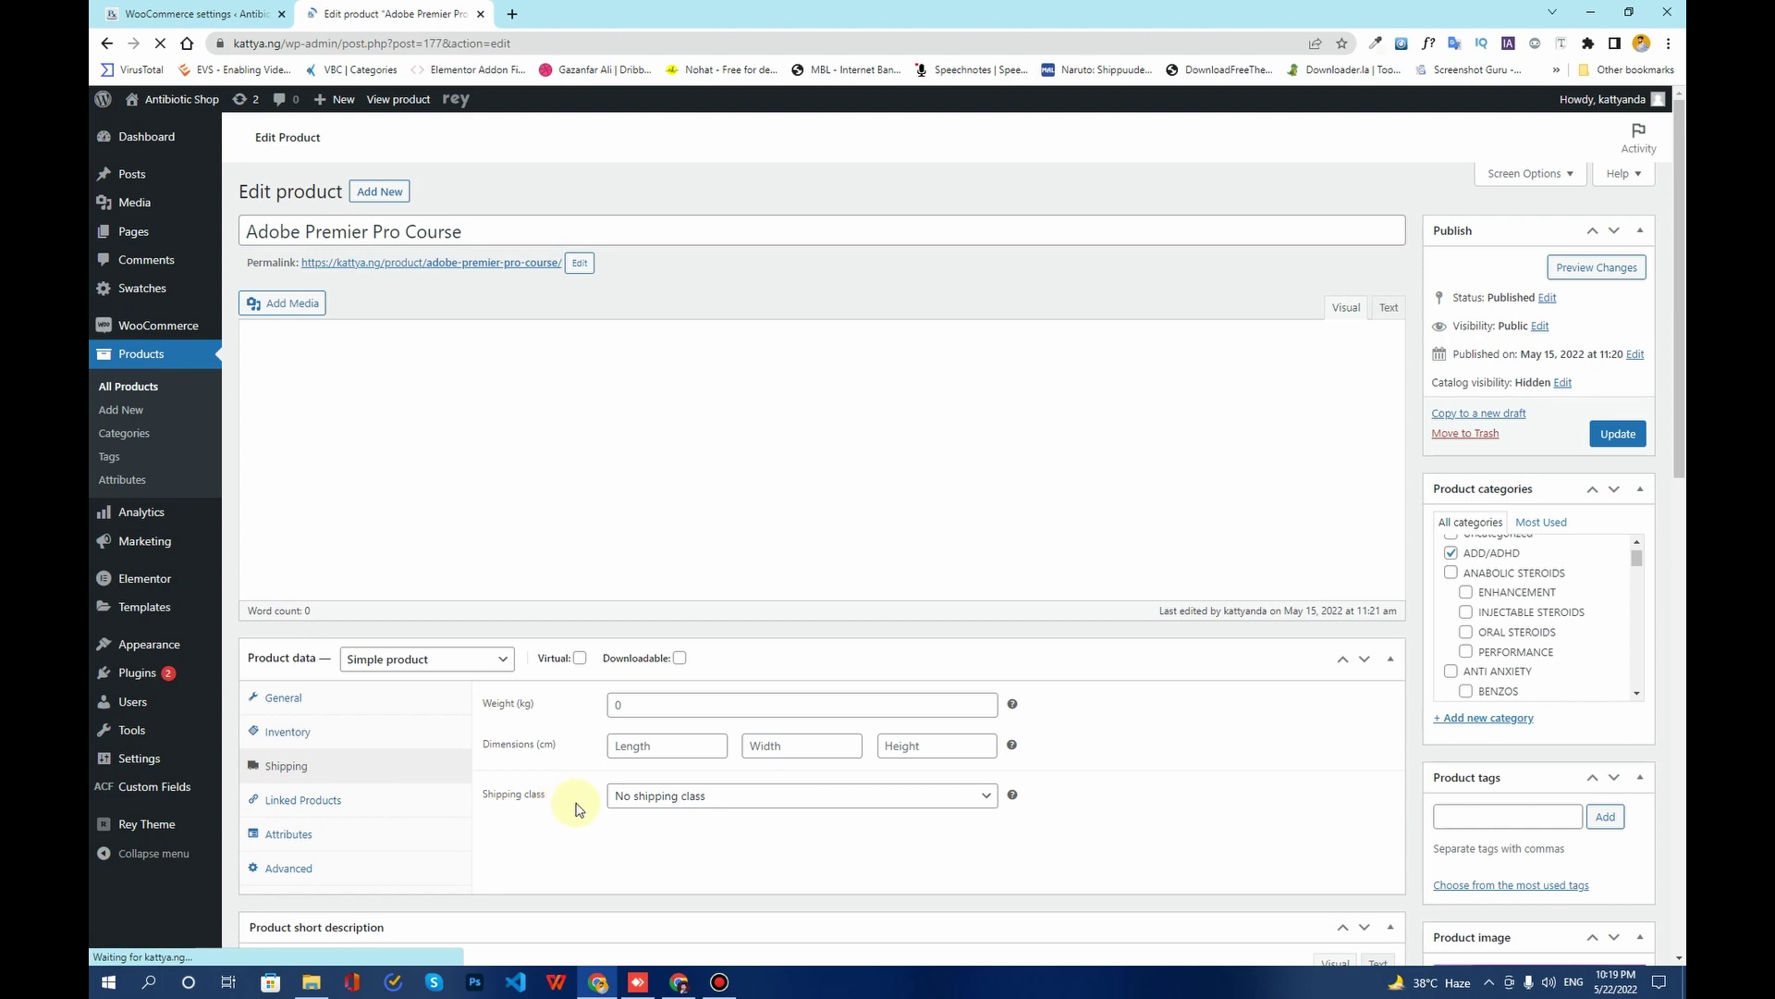
pyautogui.click(685, 795)
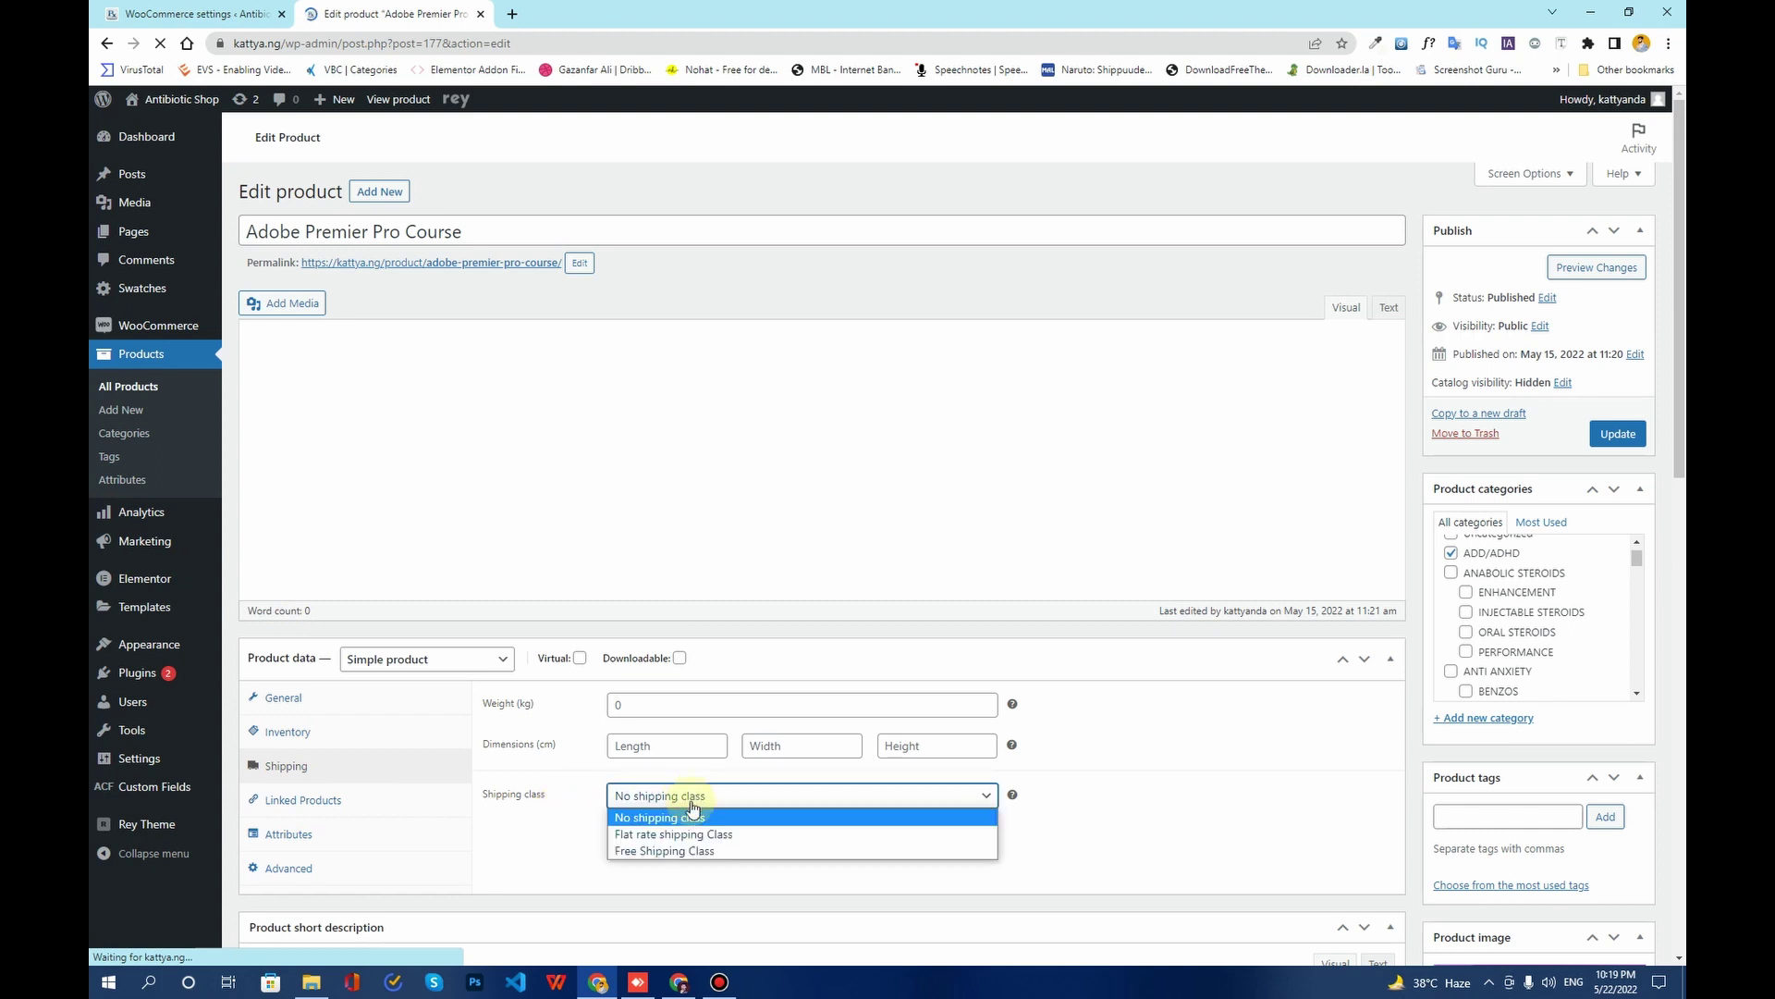
pyautogui.click(637, 845)
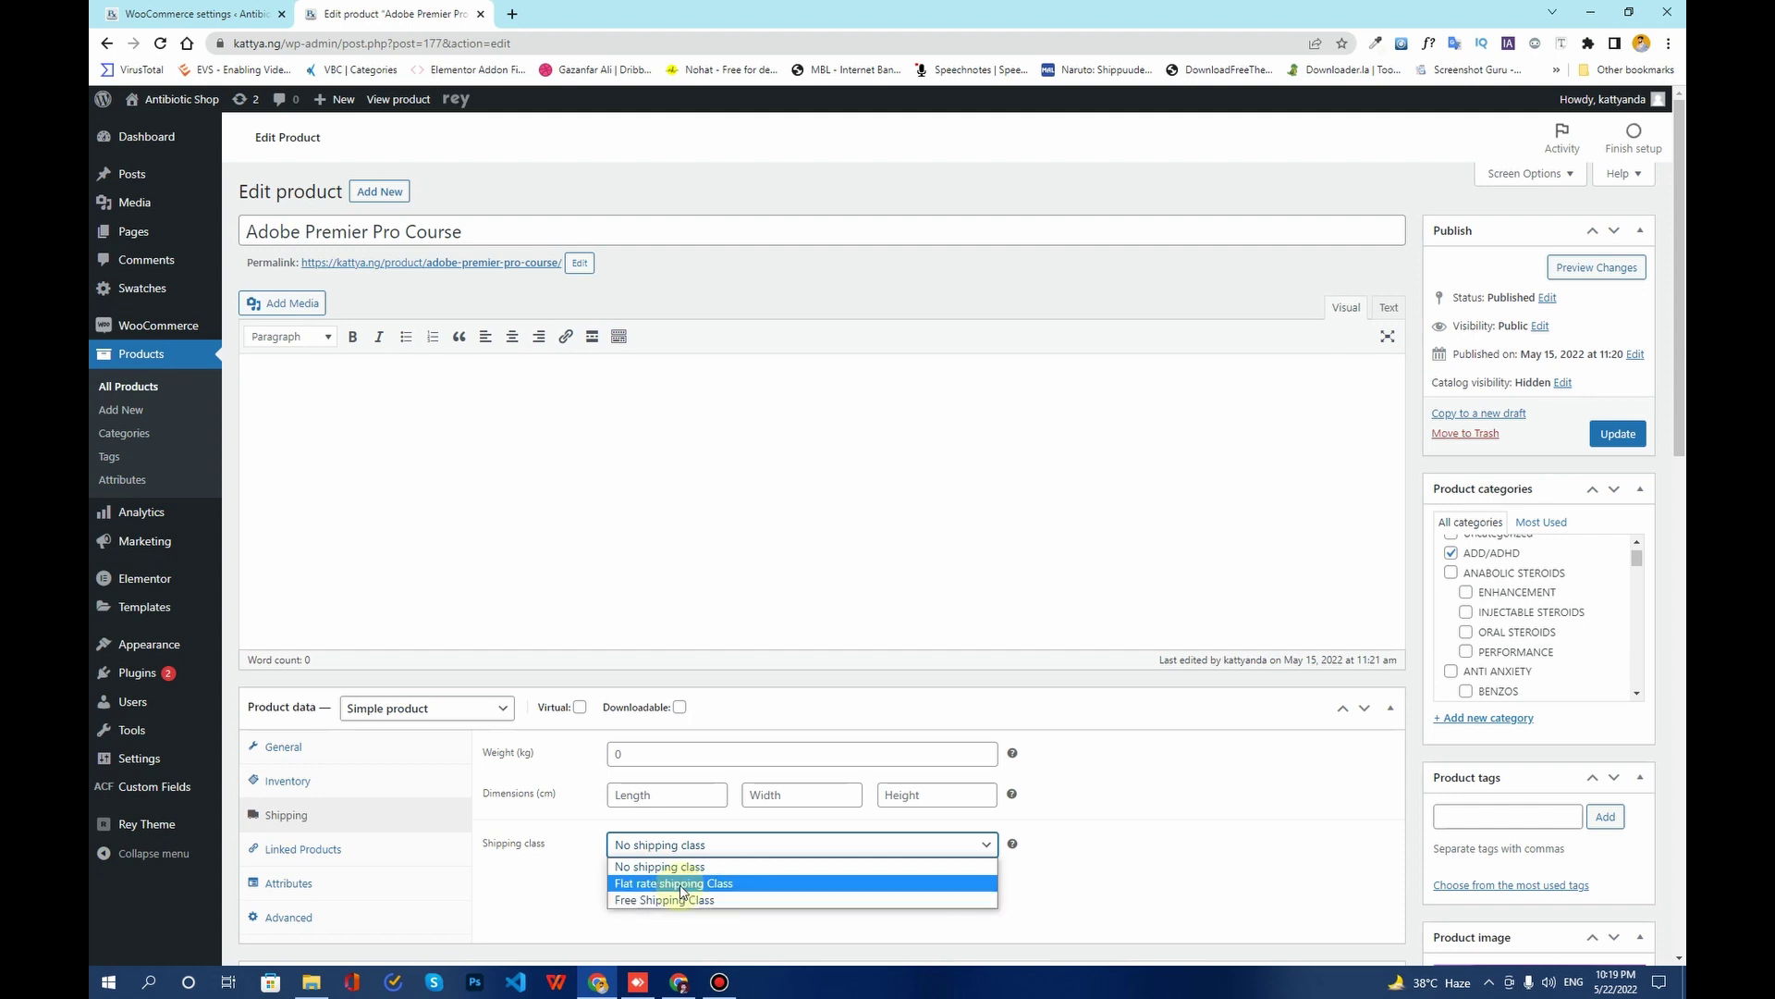
pyautogui.click(681, 886)
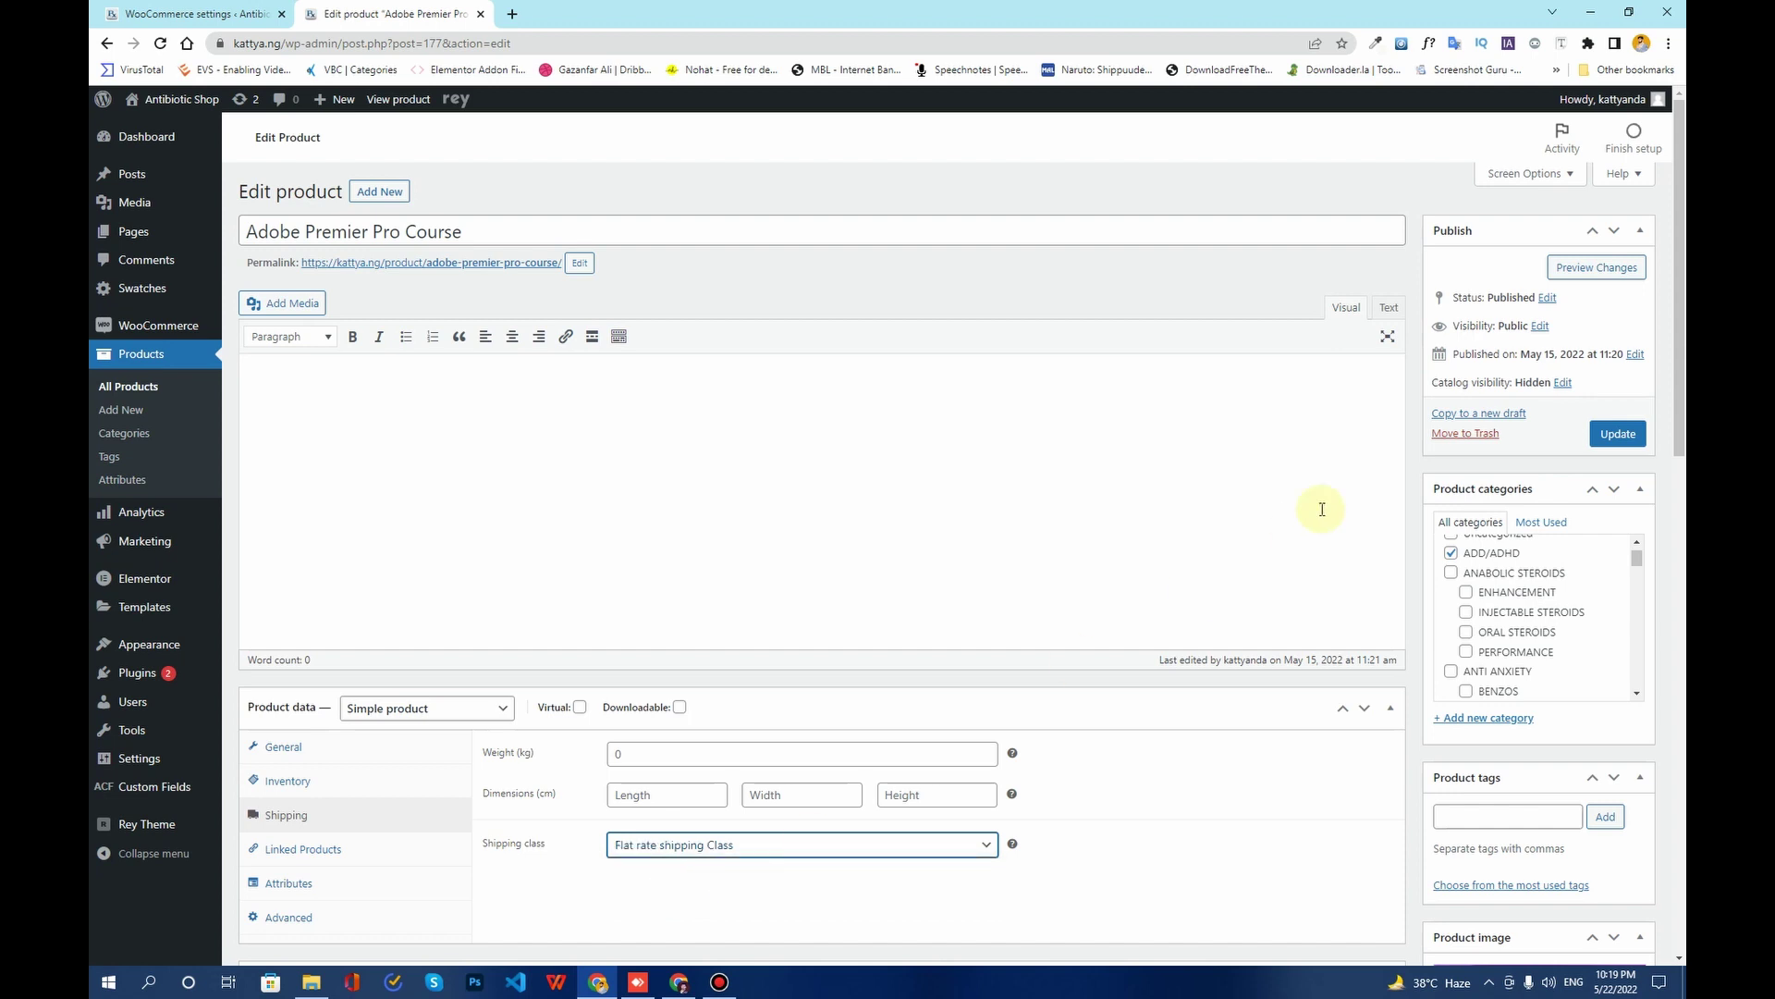
pyautogui.click(1631, 440)
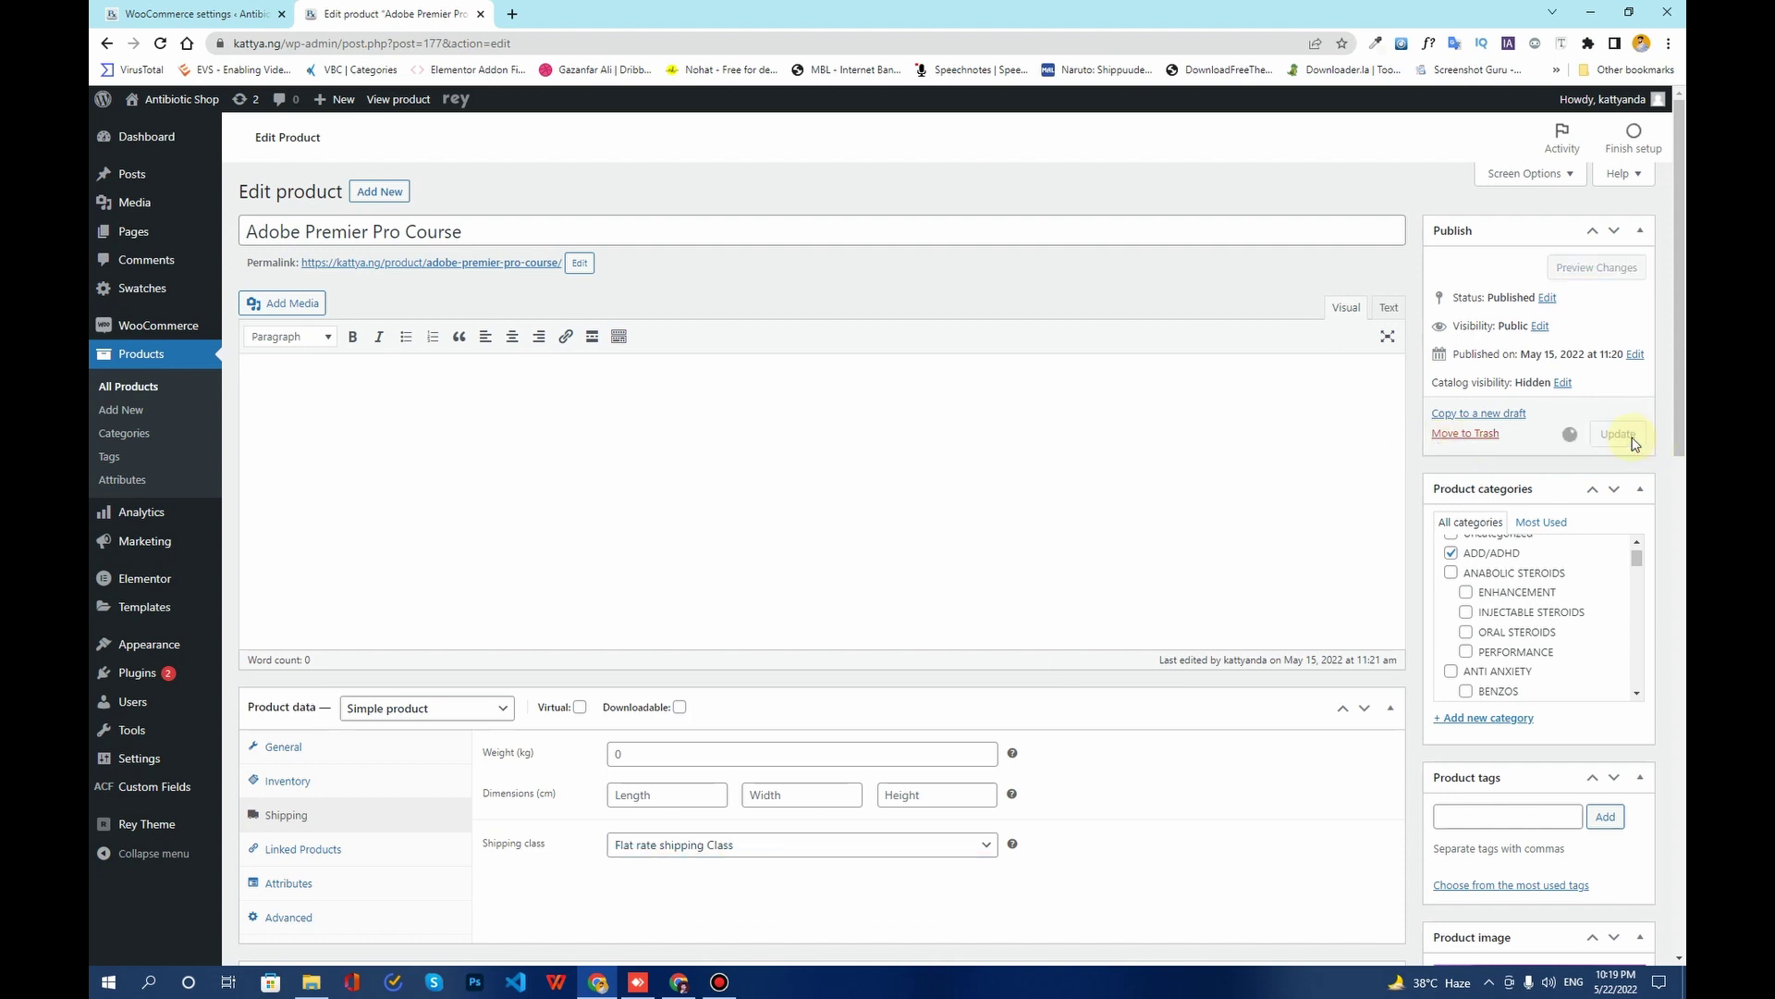
pyautogui.rightClick(180, 386)
# Quick-edit Adobe Illustrator Course to use the Flat rate shipping Class and update it.
pyautogui.click(596, 24)
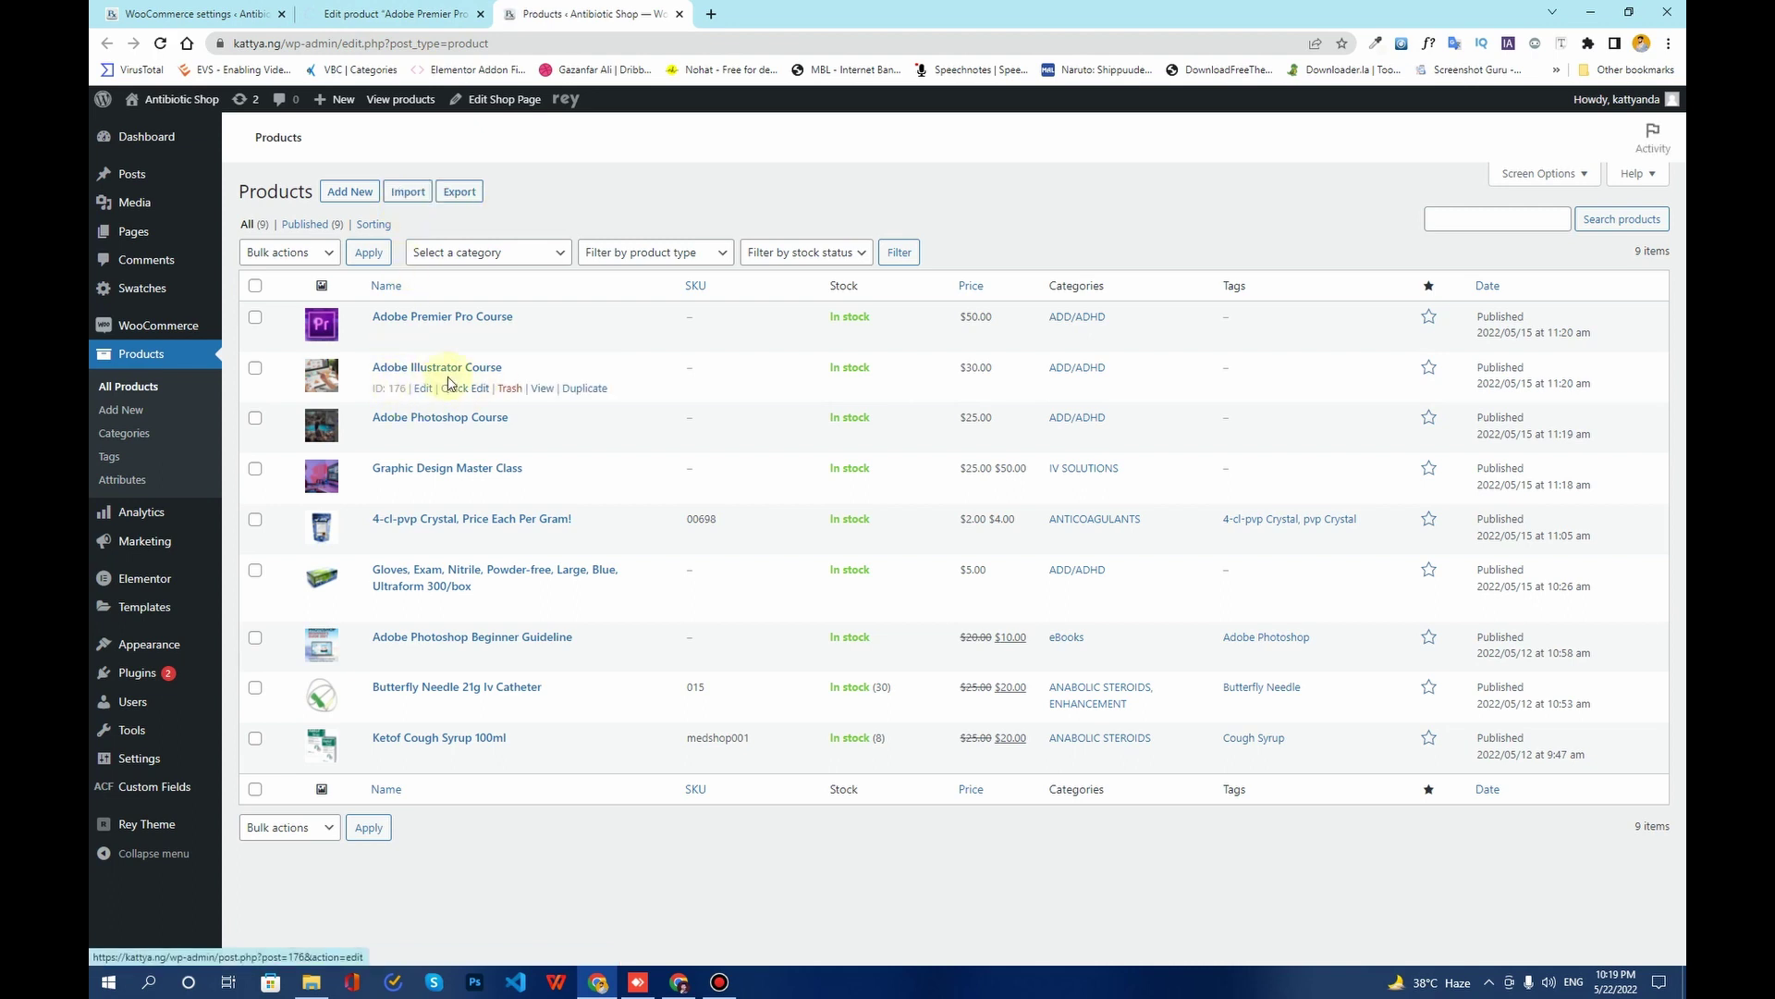
pyautogui.click(455, 390)
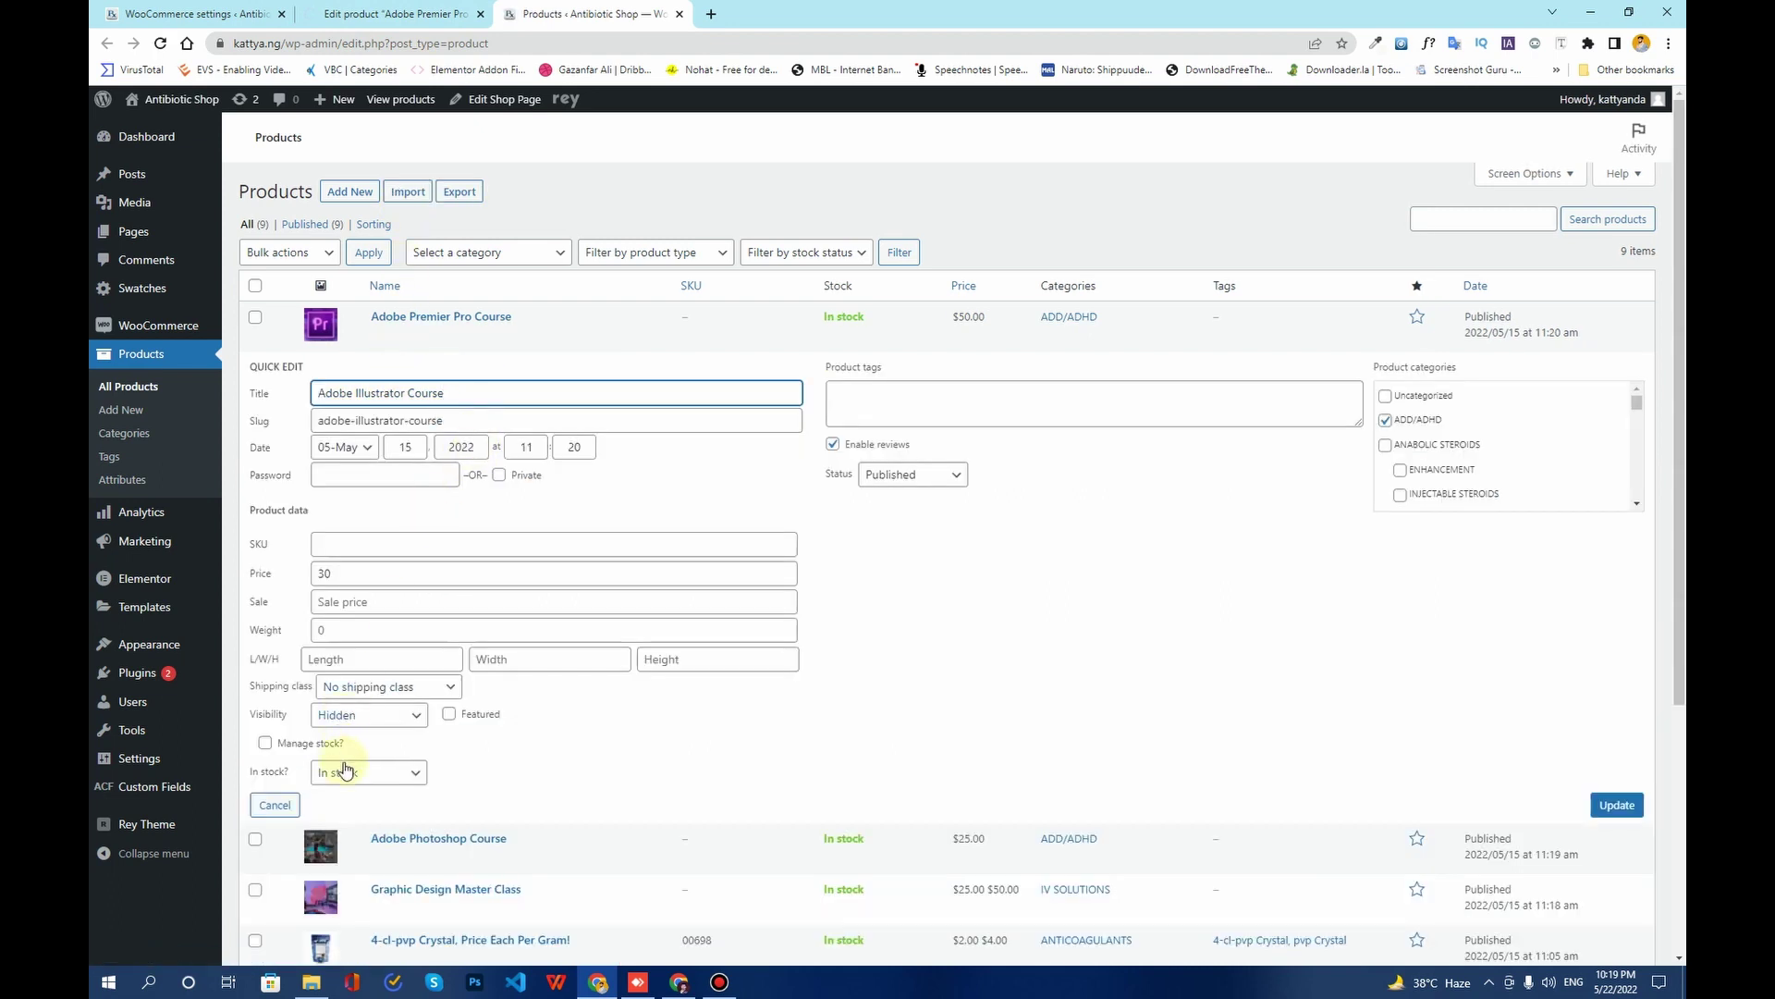
pyautogui.click(375, 687)
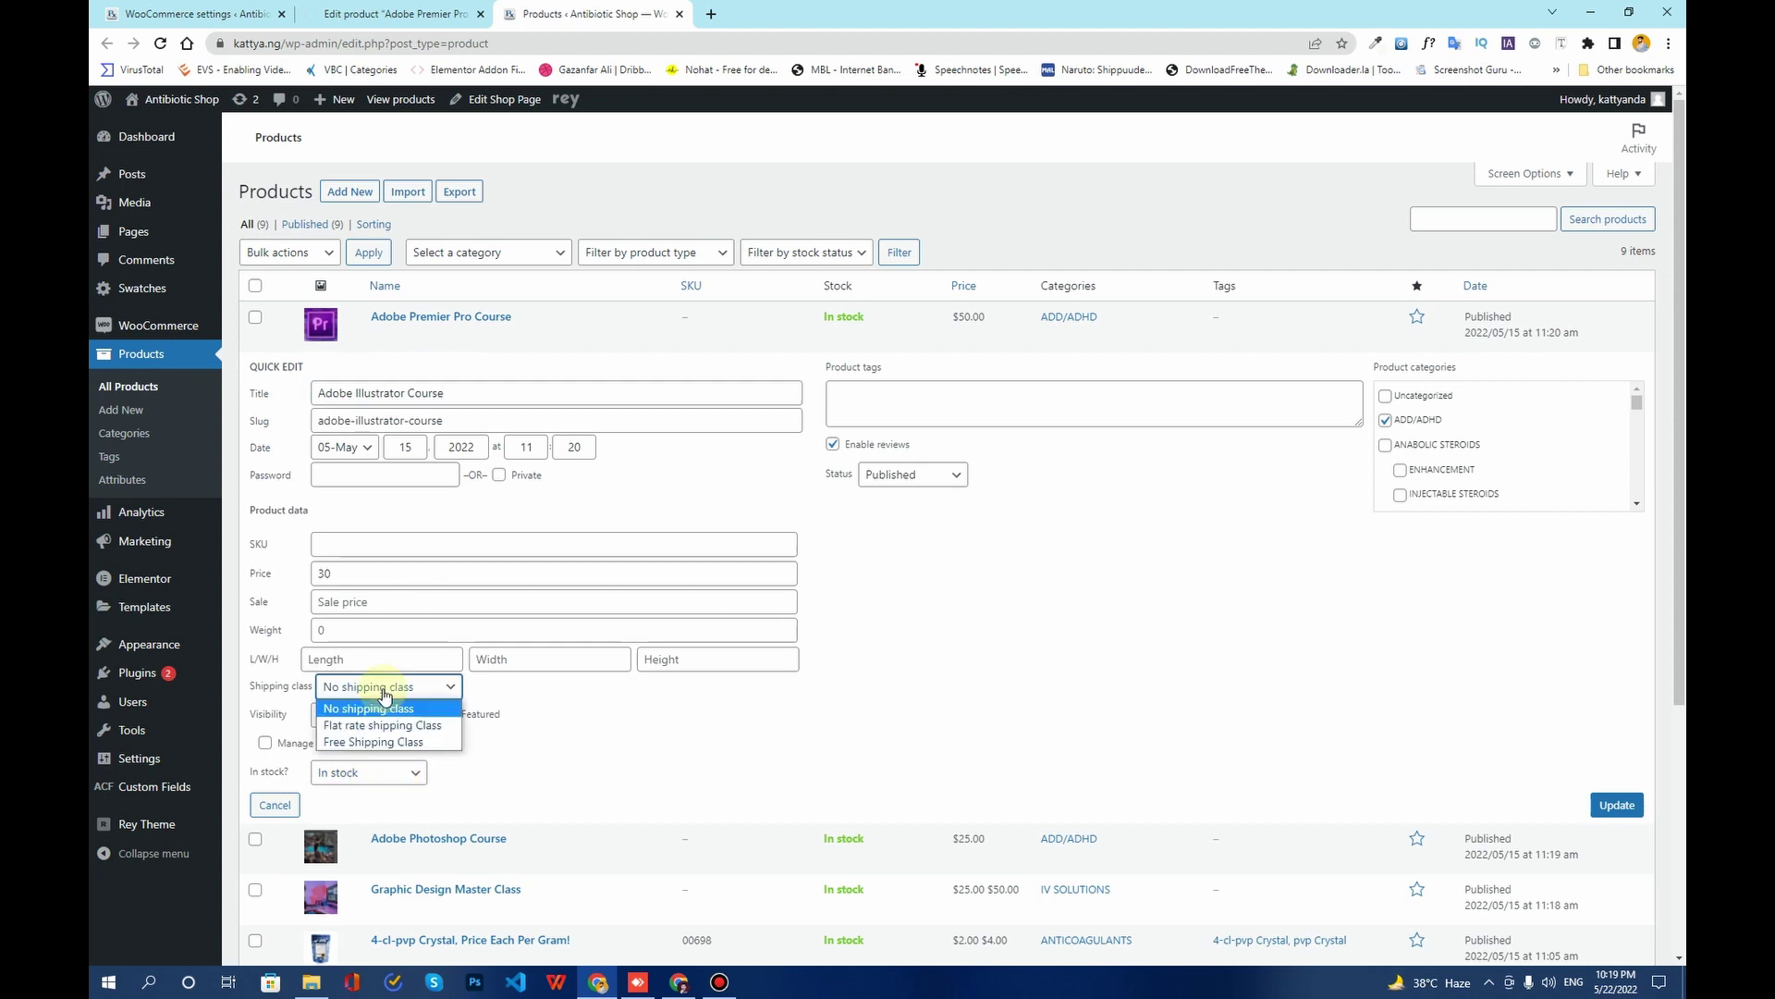
pyautogui.click(398, 728)
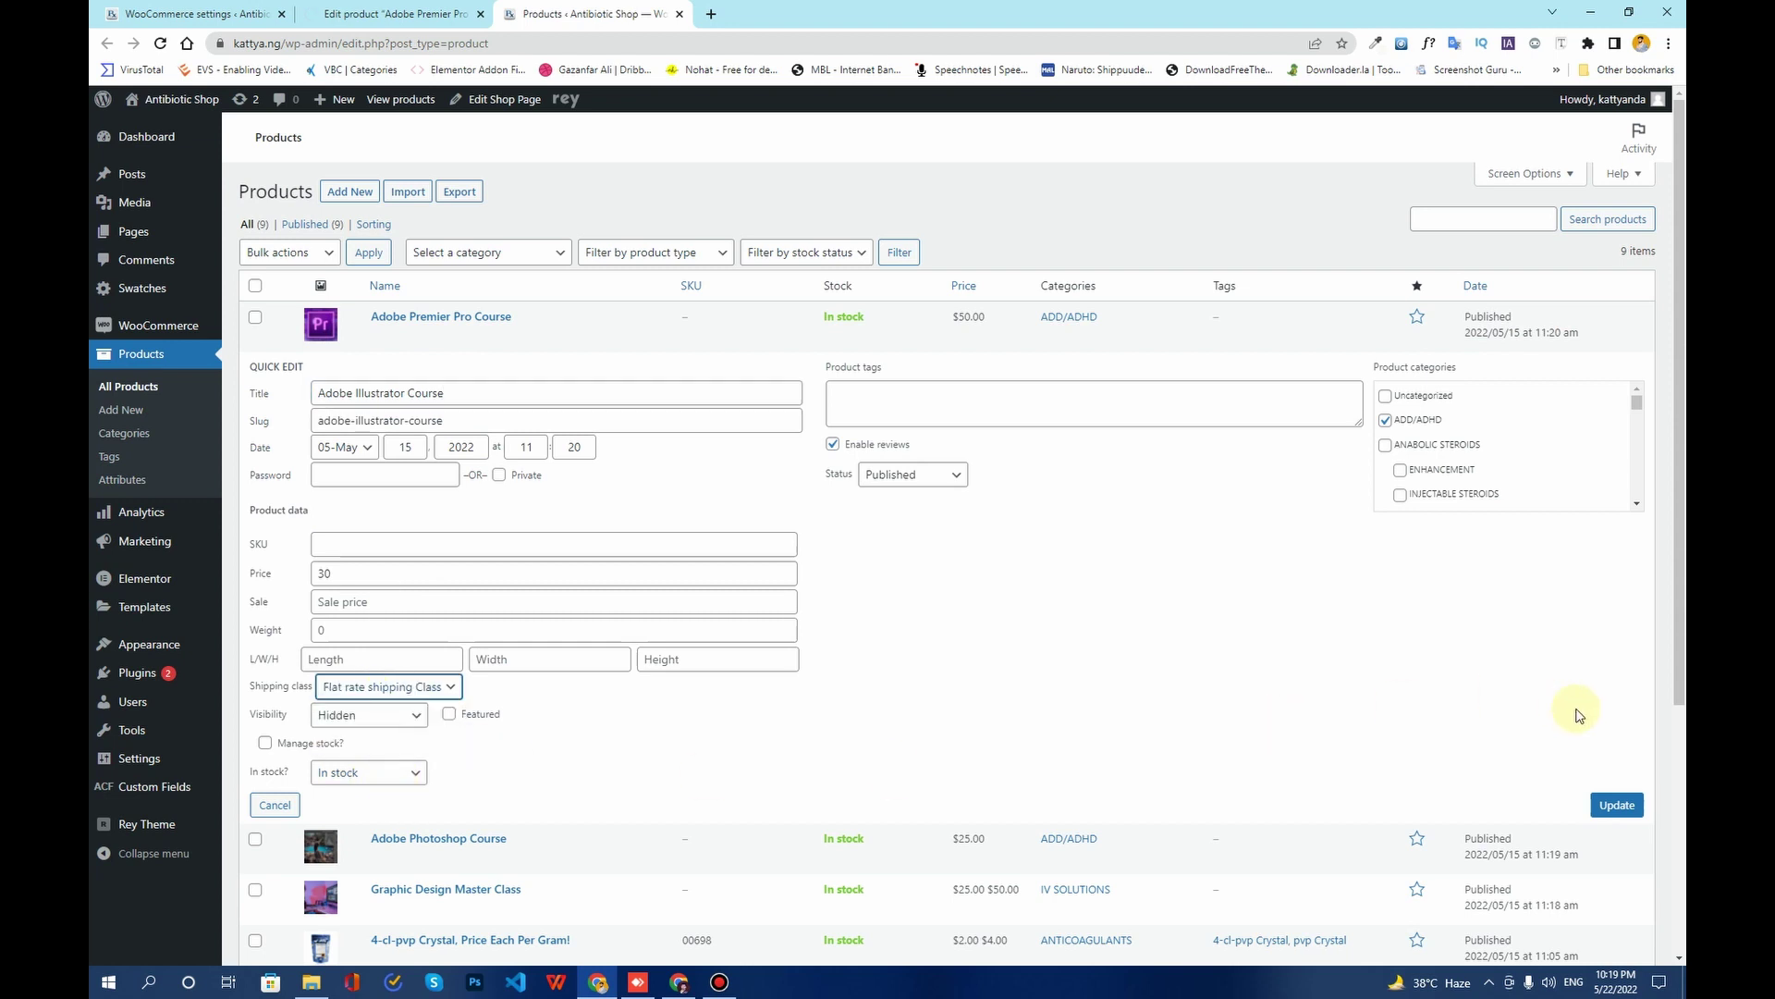
pyautogui.click(1616, 804)
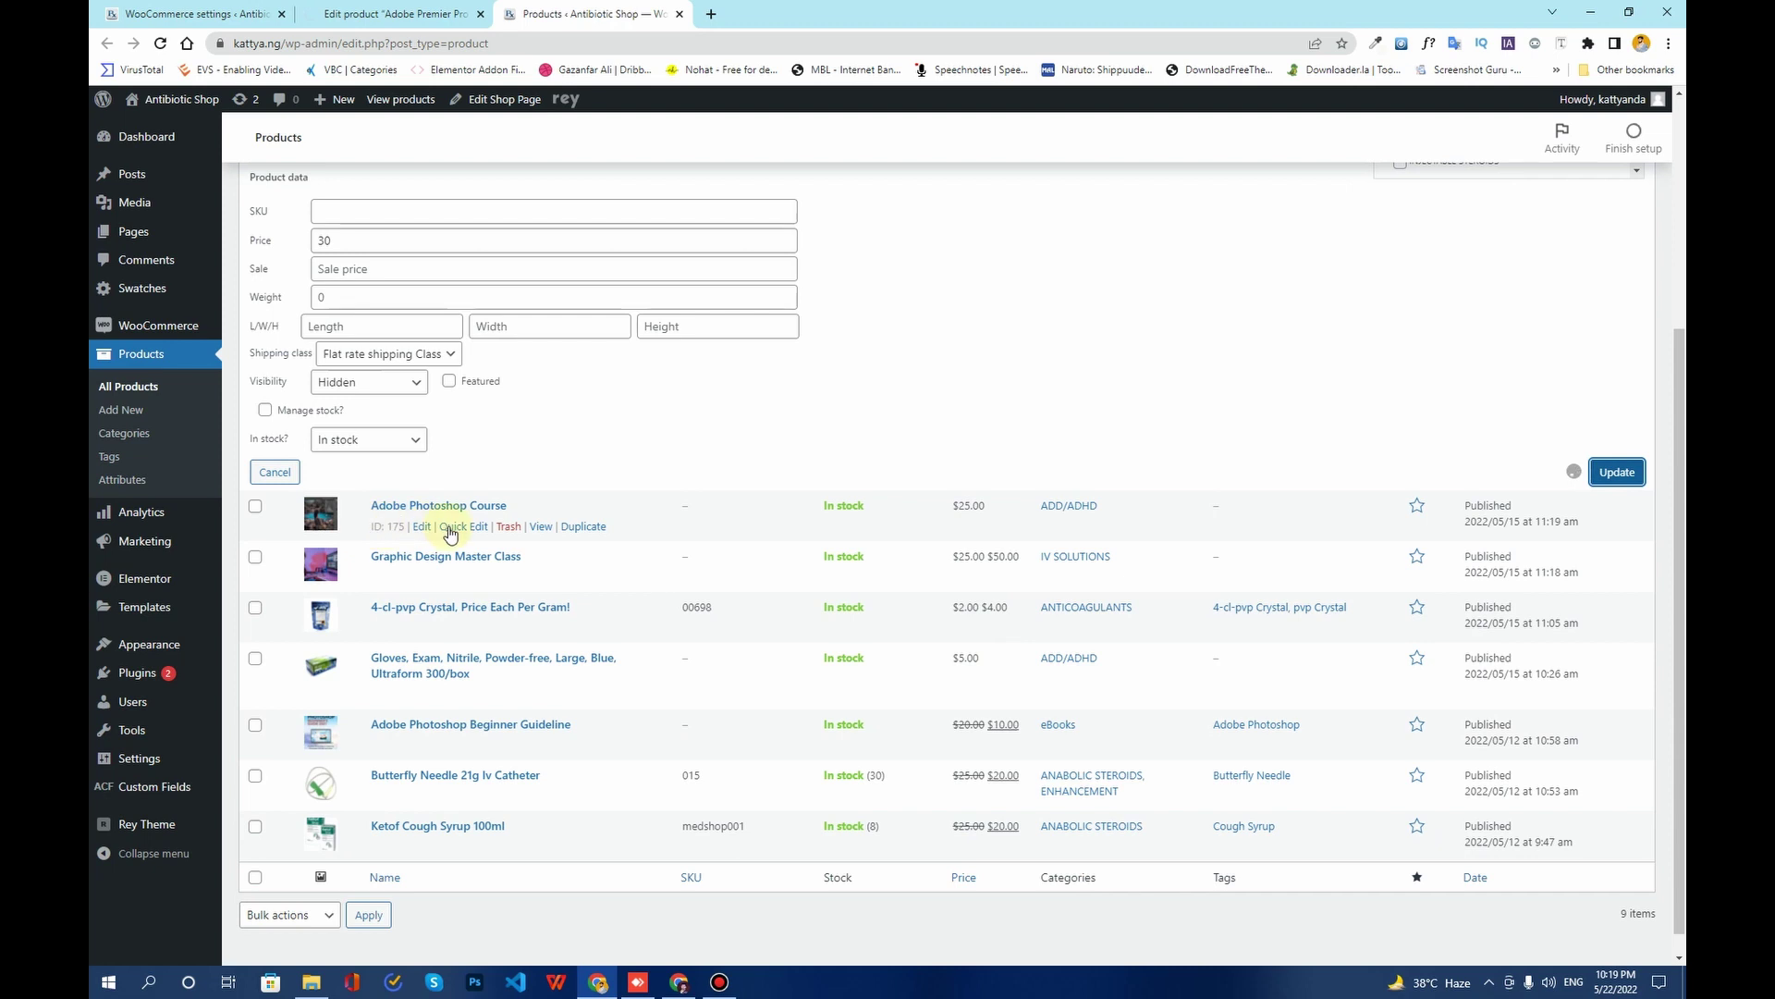
# Quick-edit 4-cl-pvp Crystal to use the Free Shipping Class and update it.
pyautogui.click(456, 519)
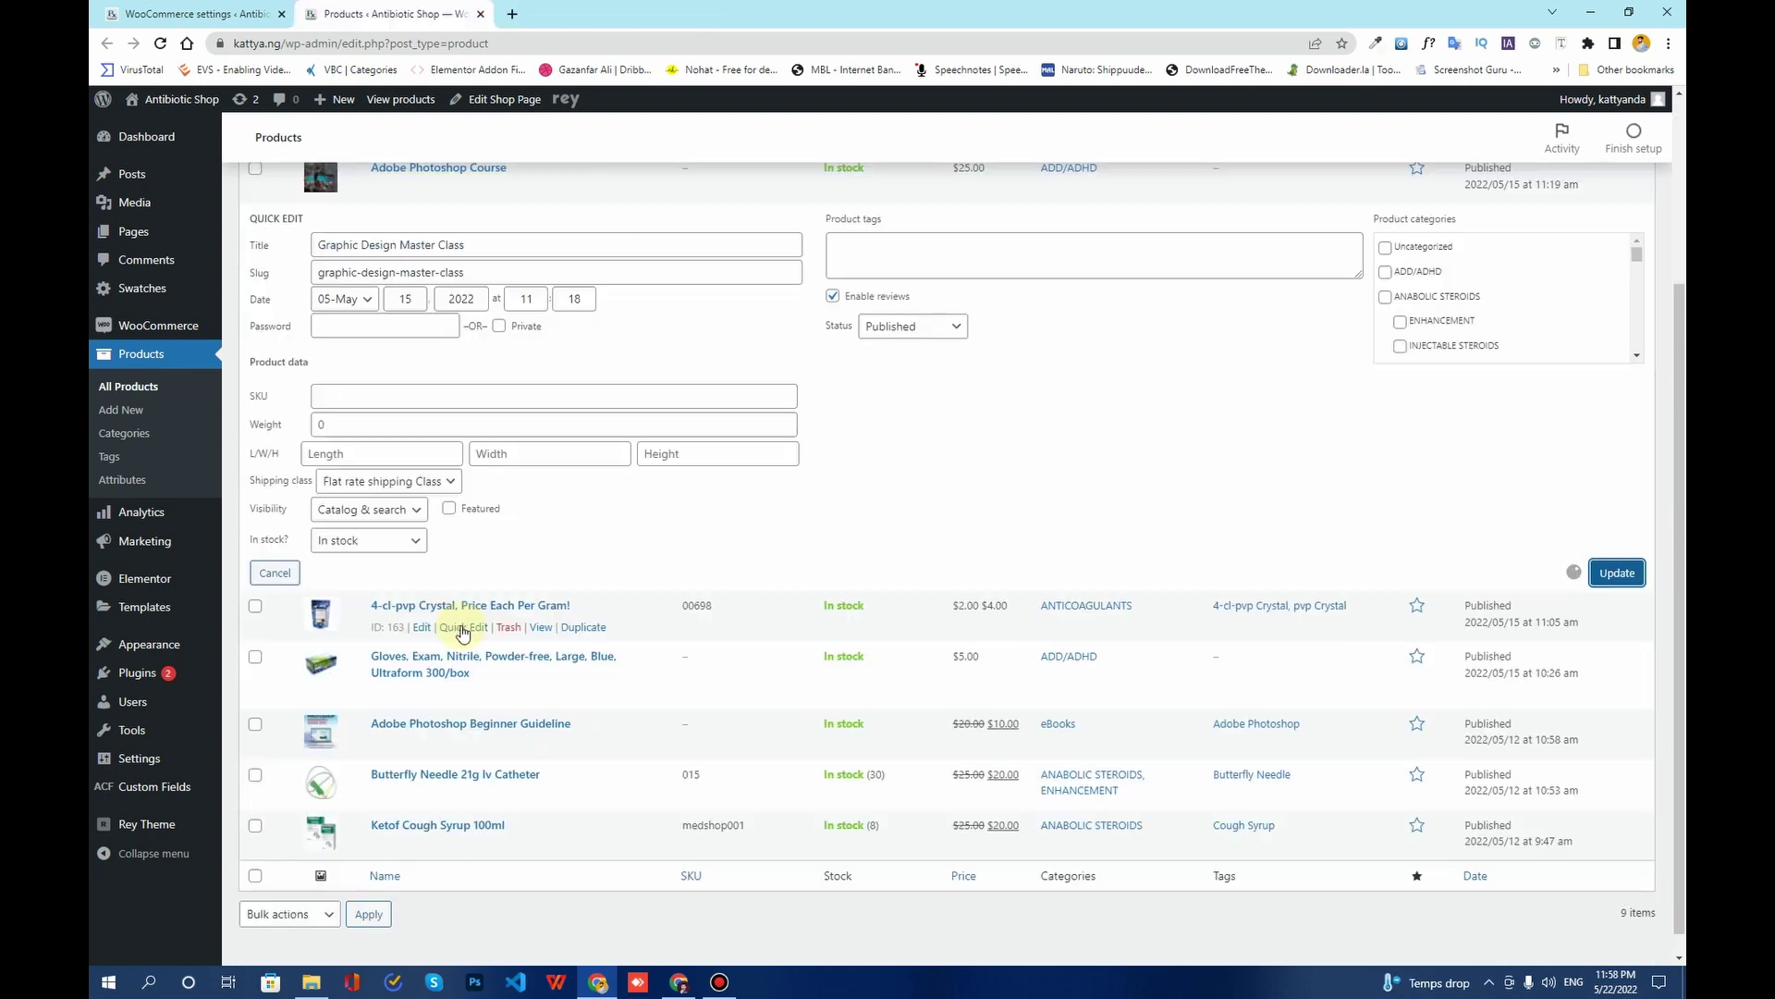
pyautogui.click(463, 629)
pyautogui.scroll(-1, 397, 865)
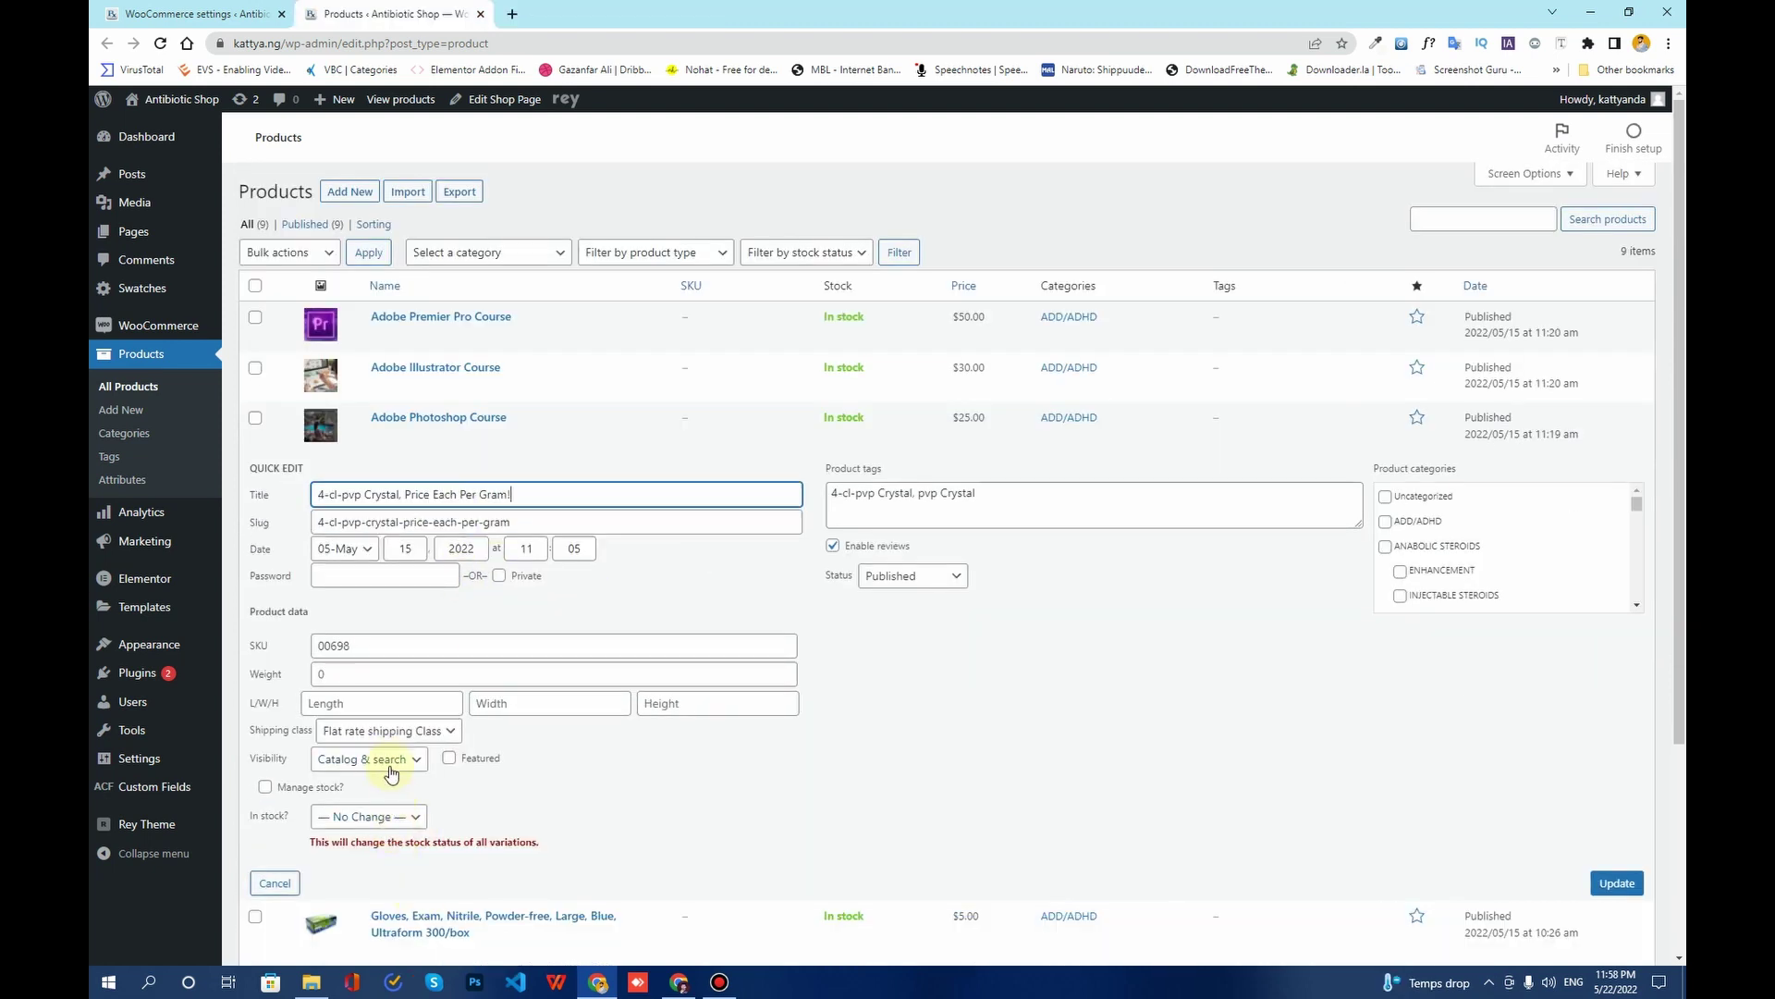
pyautogui.click(392, 768)
pyautogui.click(388, 732)
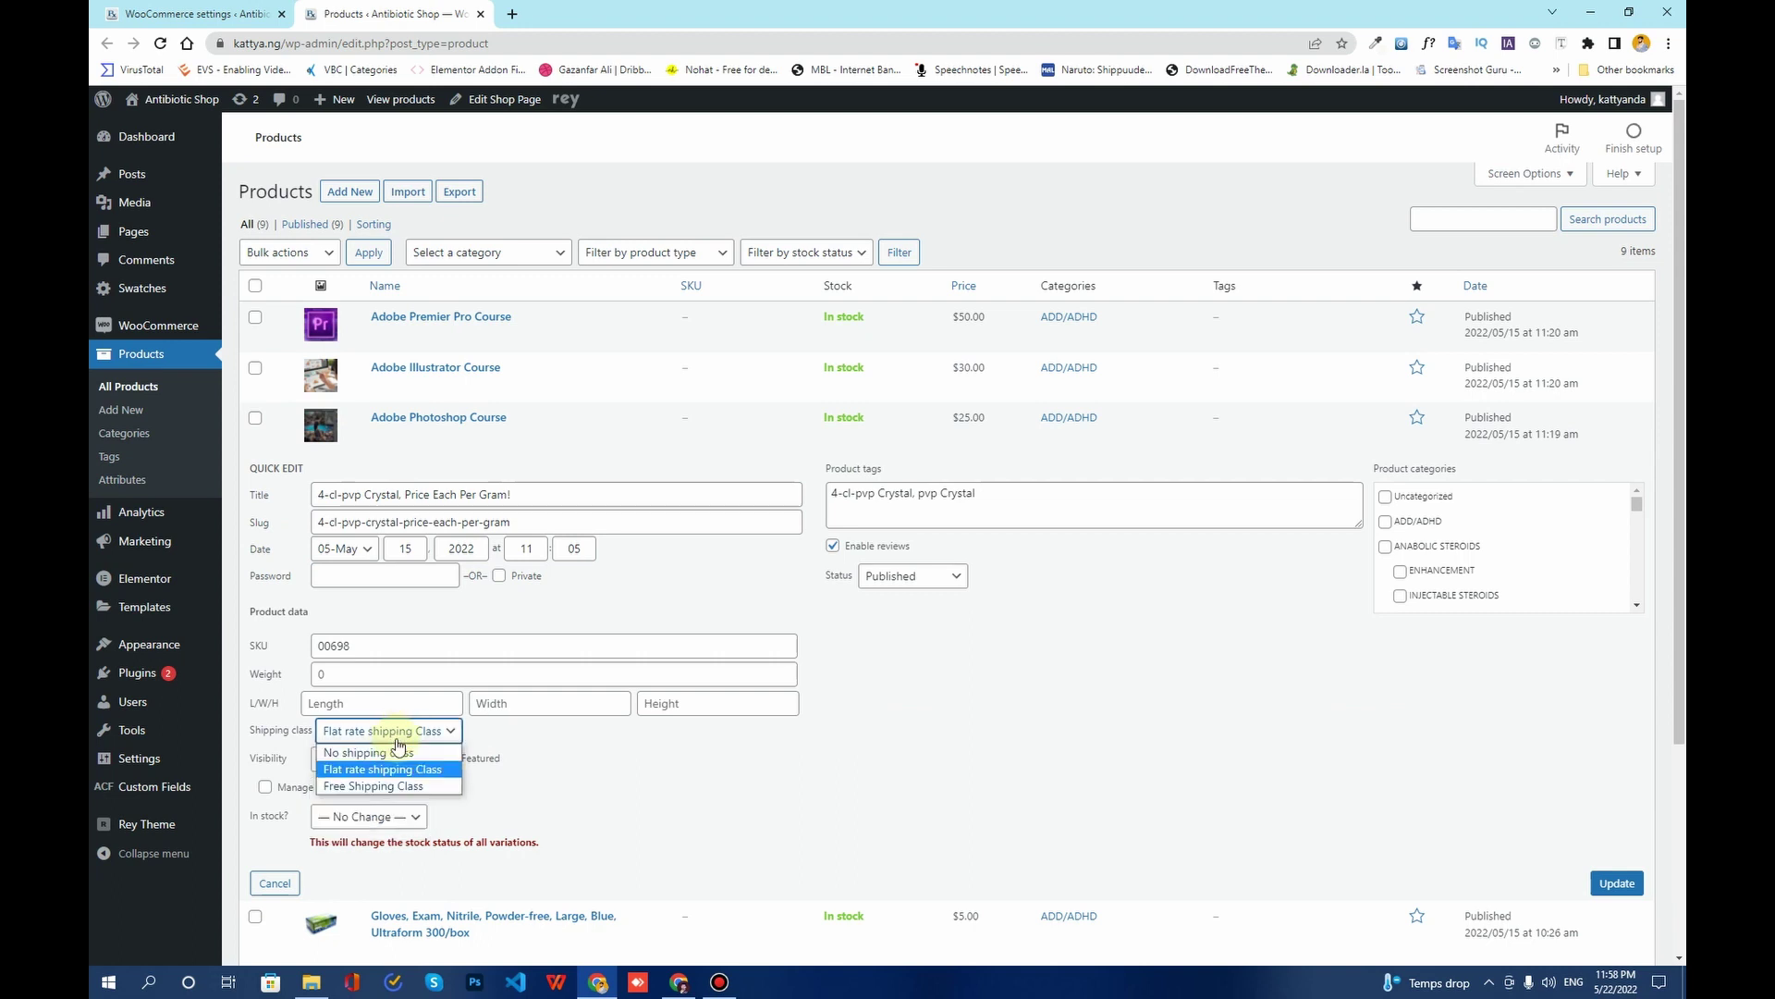
pyautogui.click(392, 788)
pyautogui.click(1618, 883)
# Quick-edit the nitrile gloves product to use the Free Shipping Class and update it.
pyautogui.scroll(-3, 507, 654)
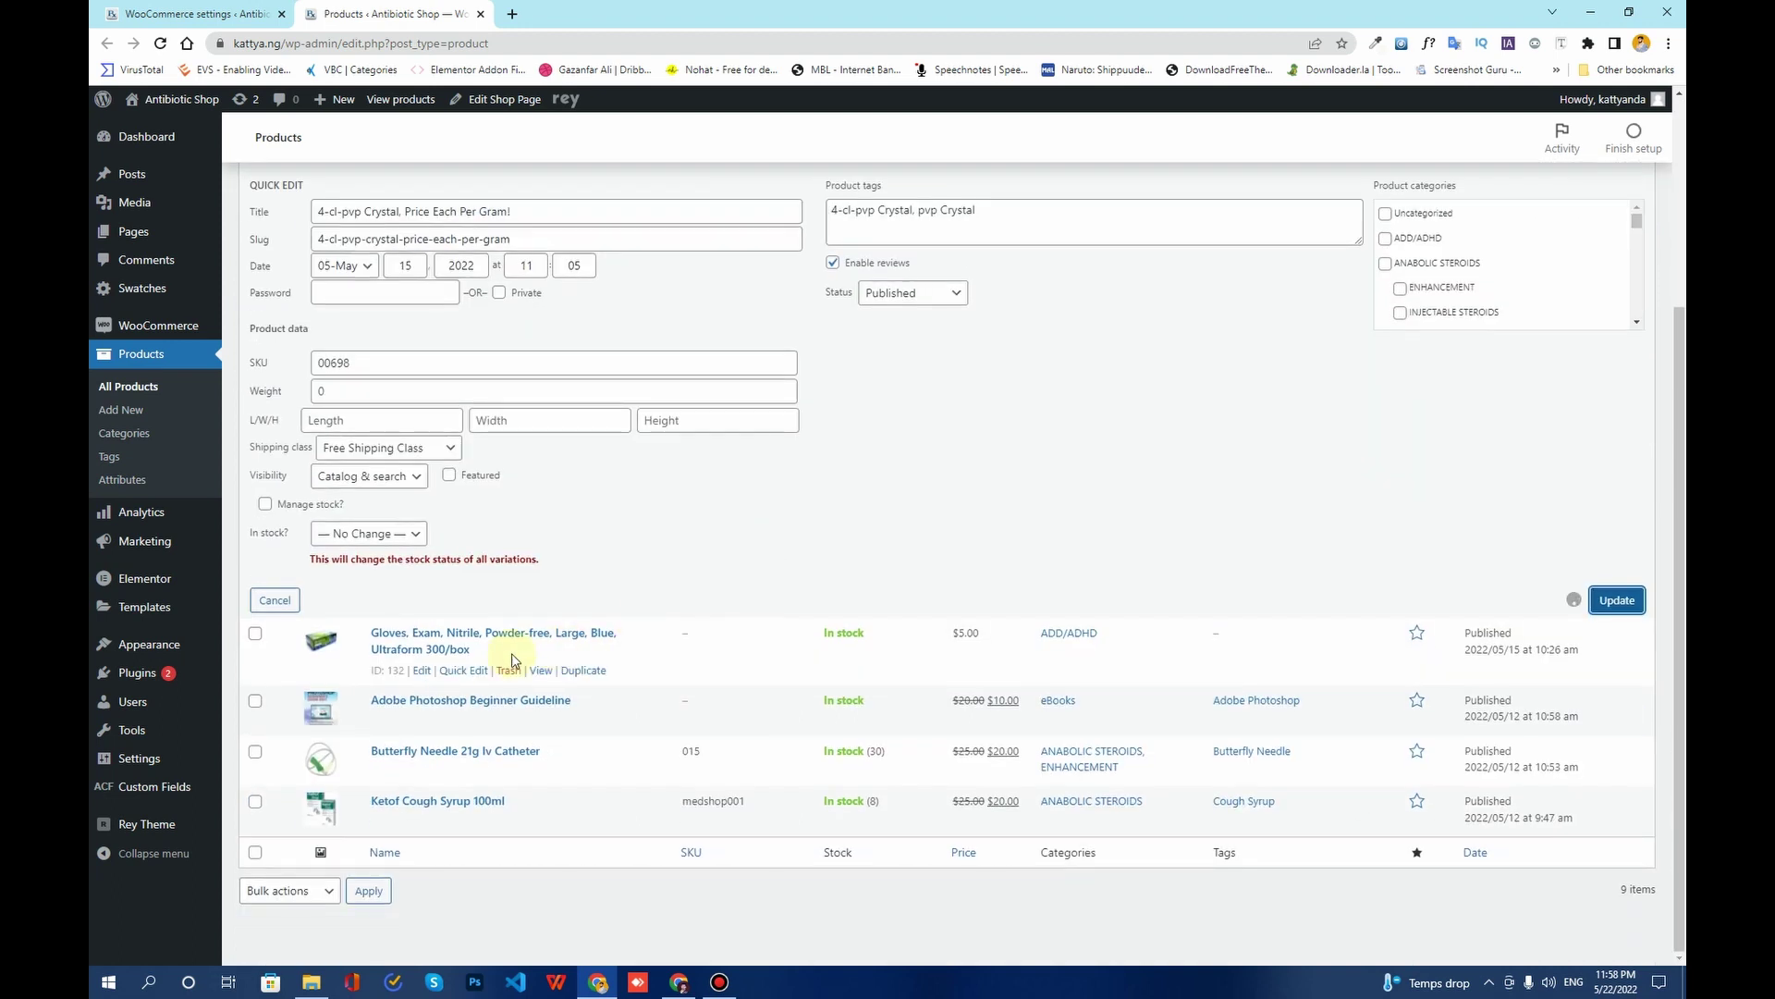
pyautogui.click(453, 670)
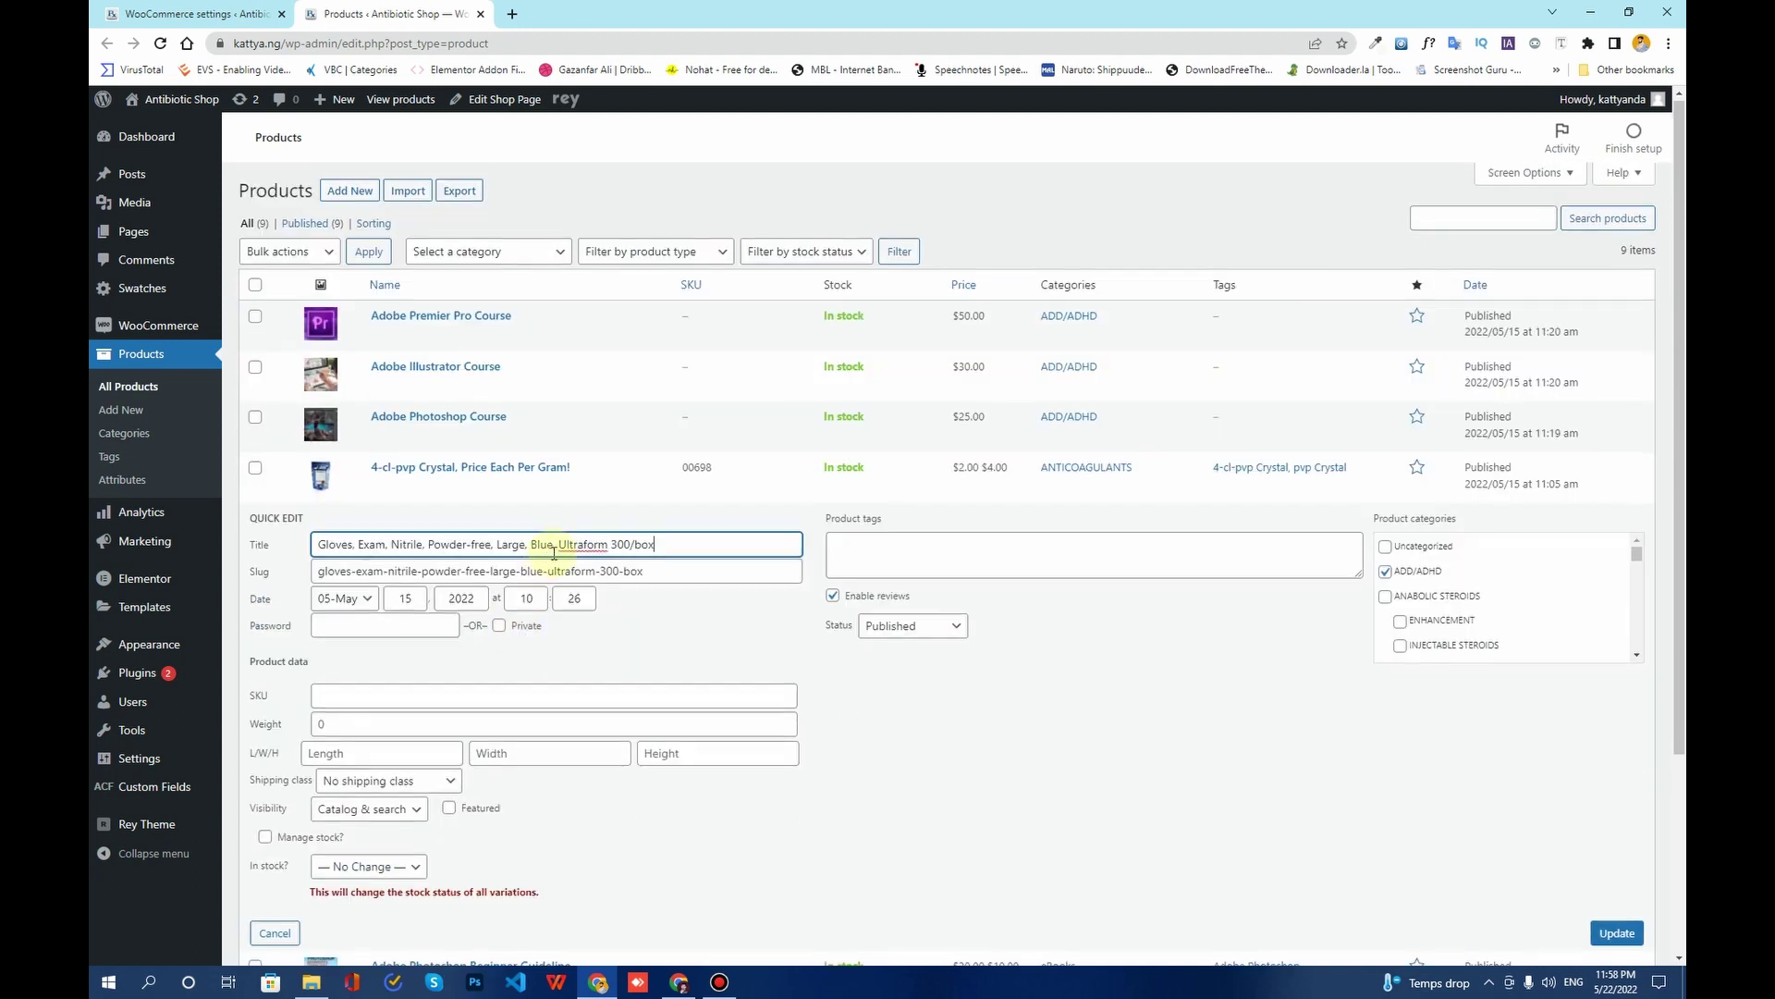
pyautogui.scroll(-2, 397, 685)
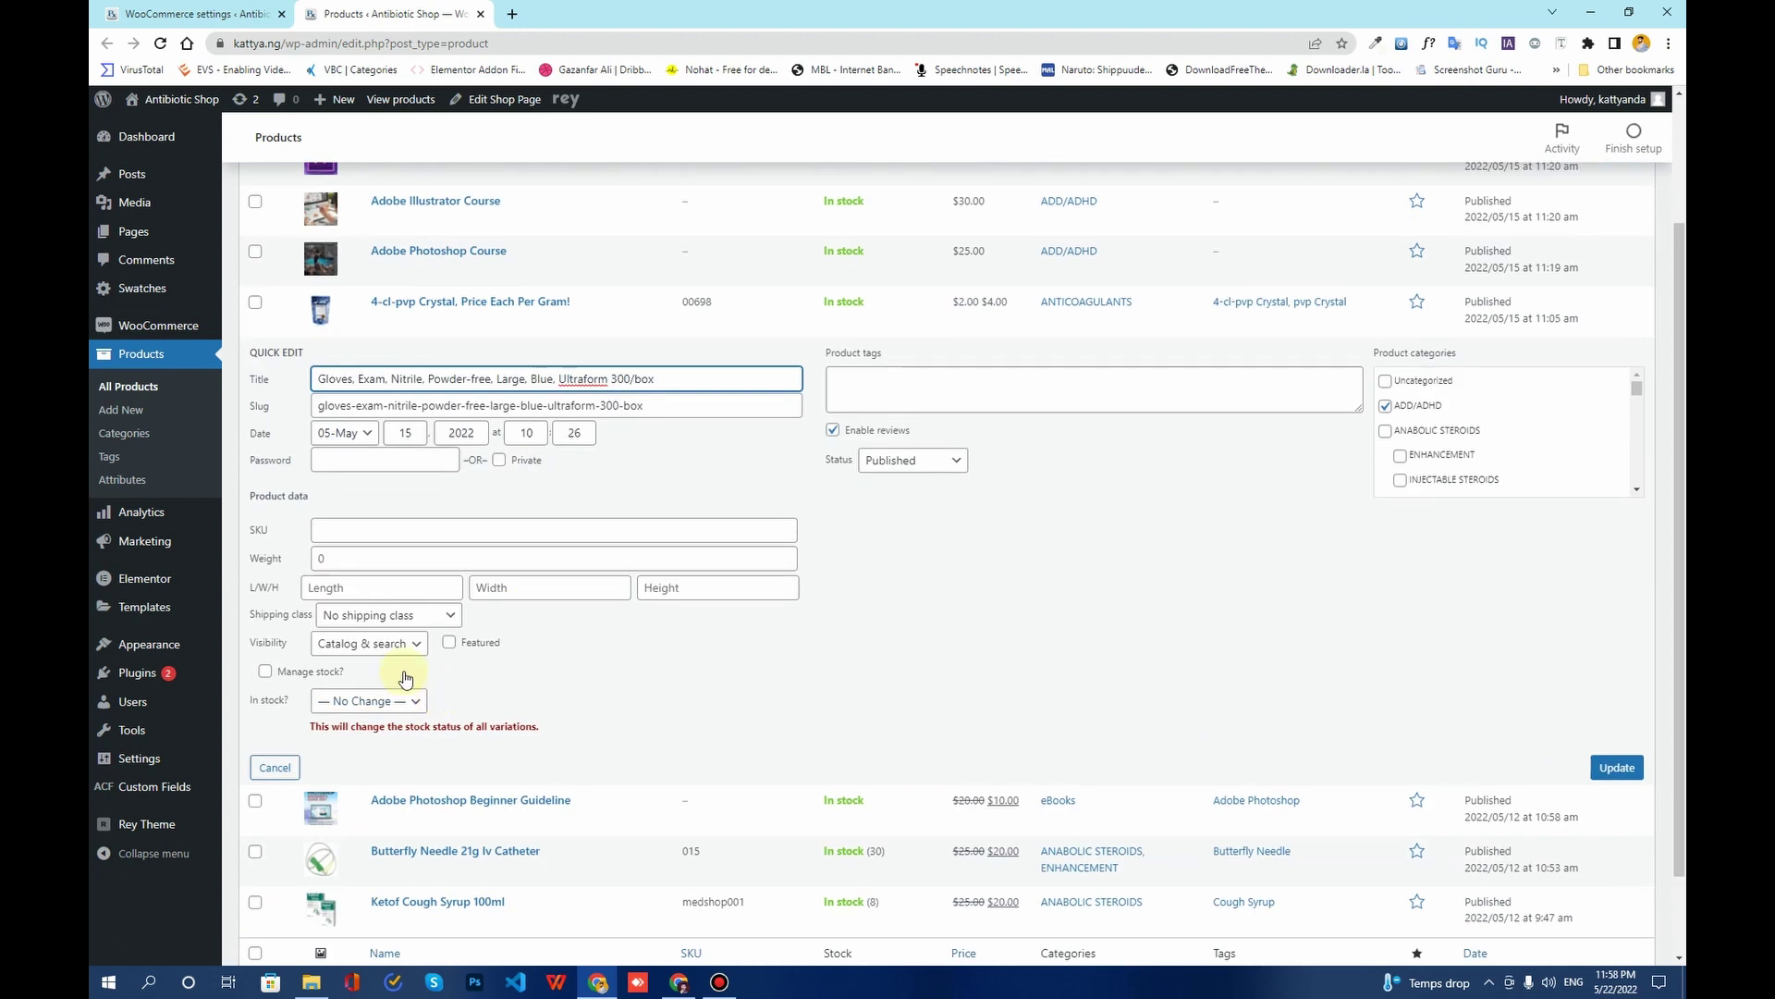
pyautogui.click(408, 615)
pyautogui.scroll(-1, 412, 673)
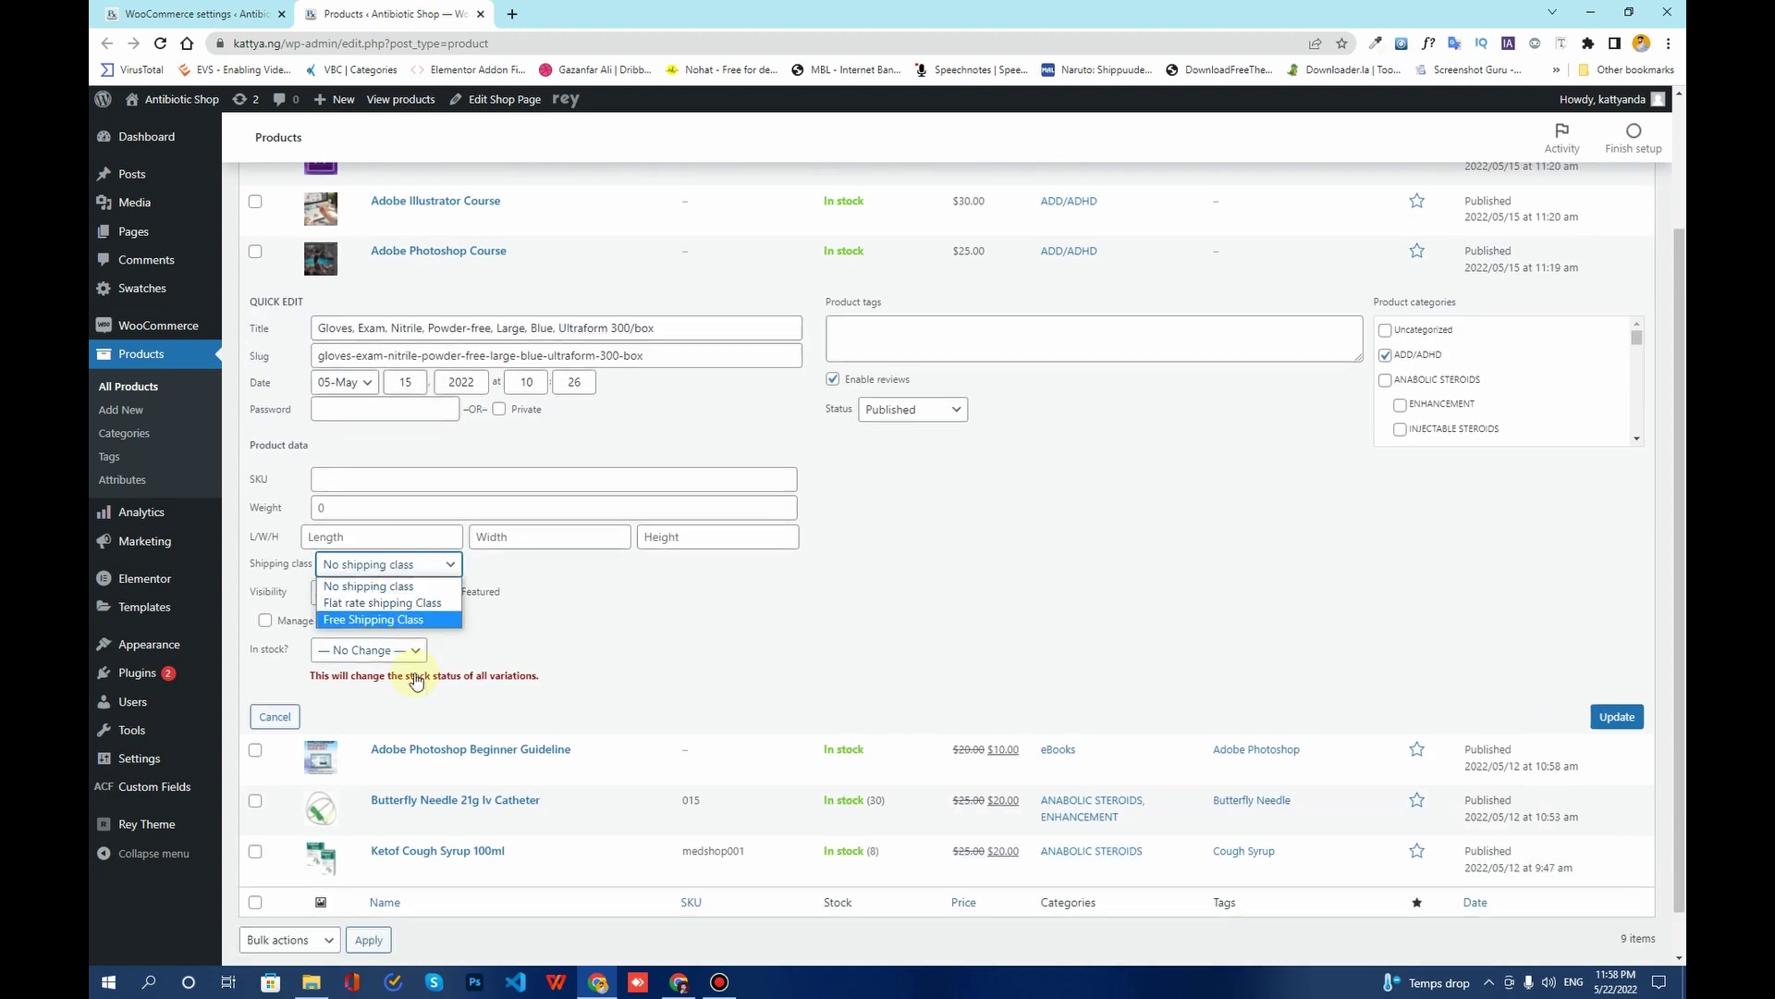
pyautogui.click(428, 566)
pyautogui.click(428, 614)
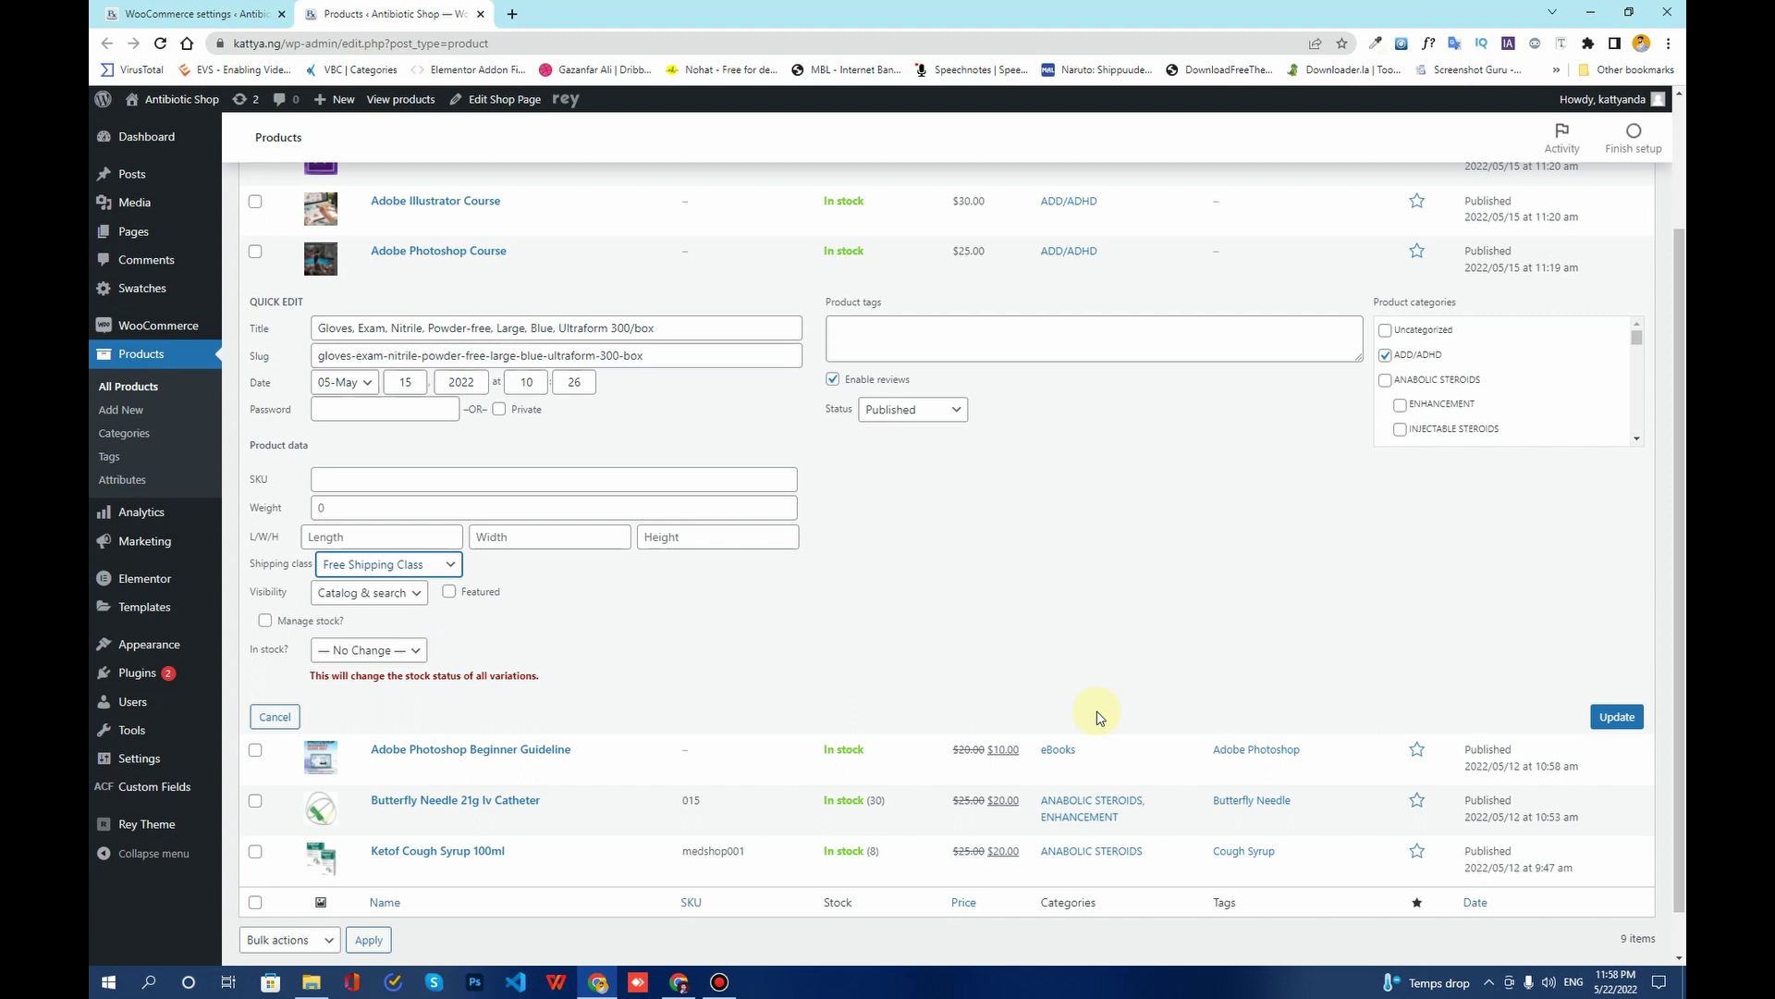
pyautogui.click(1629, 735)
pyautogui.scroll(3, 654, 595)
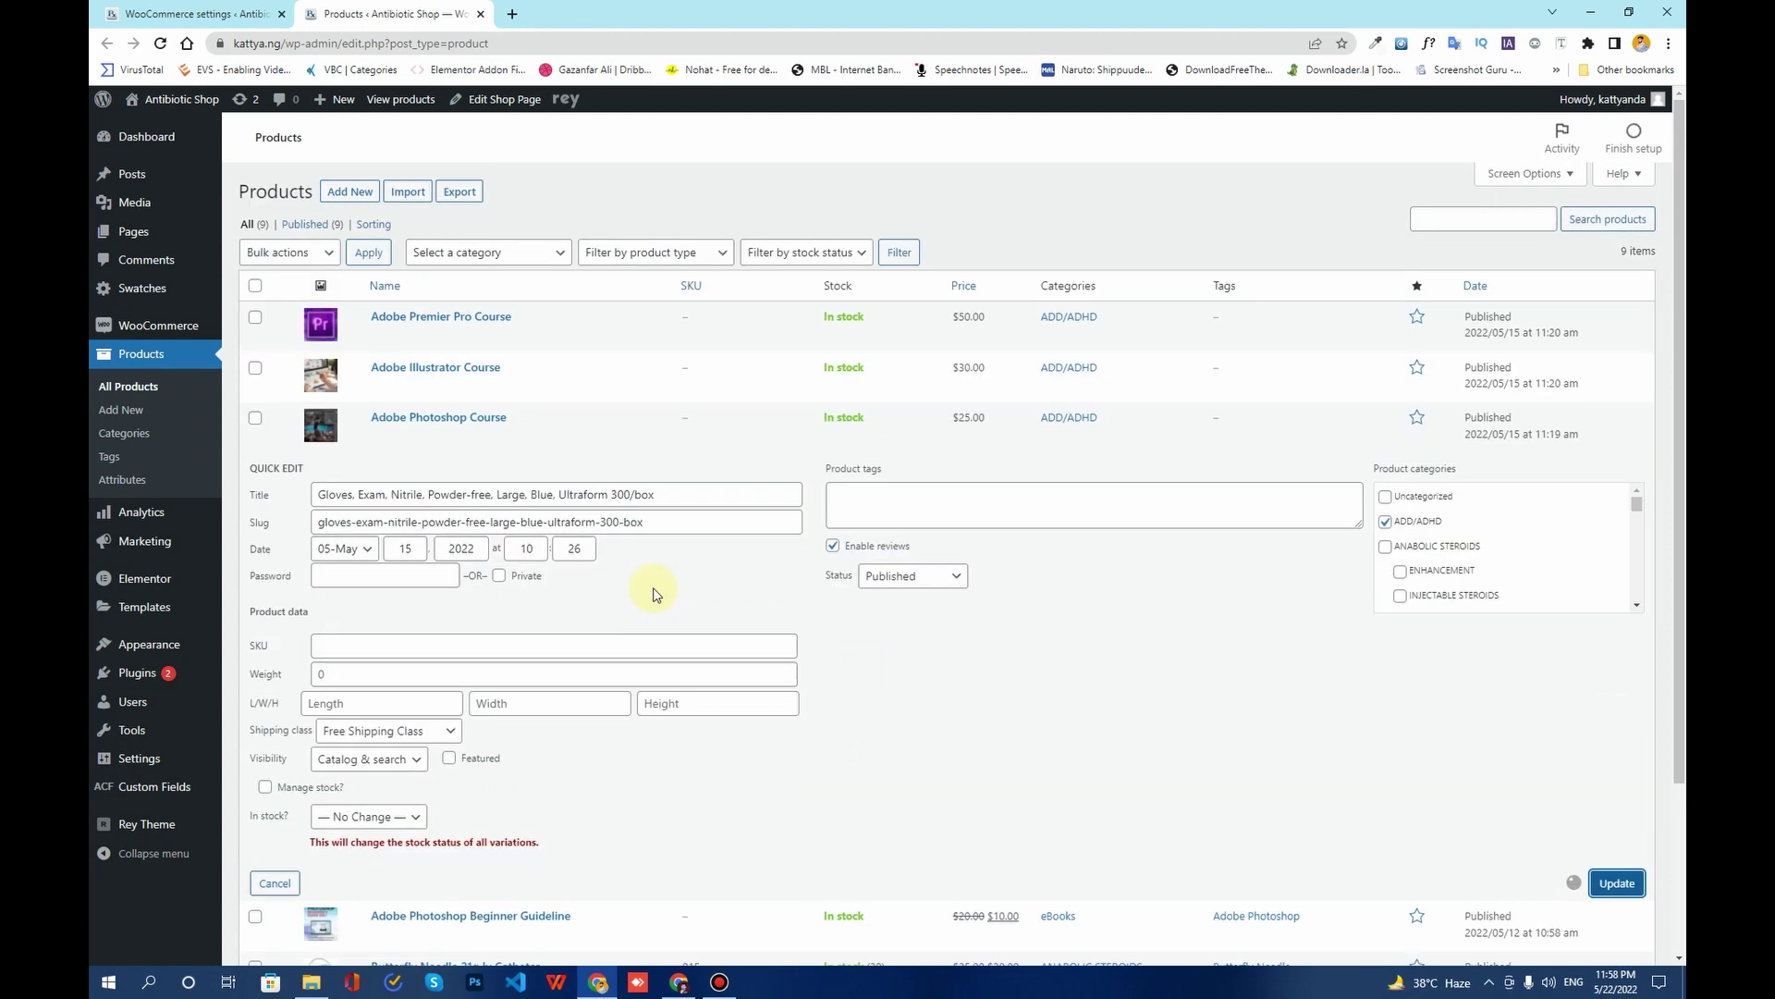